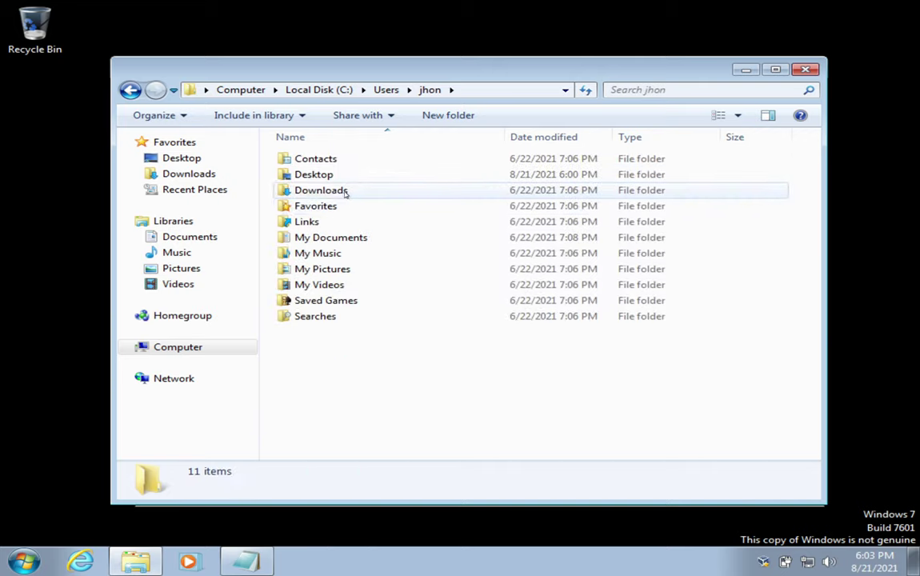
Open the user profile's Desktop folder and copy its full path.
double_click(344, 174)
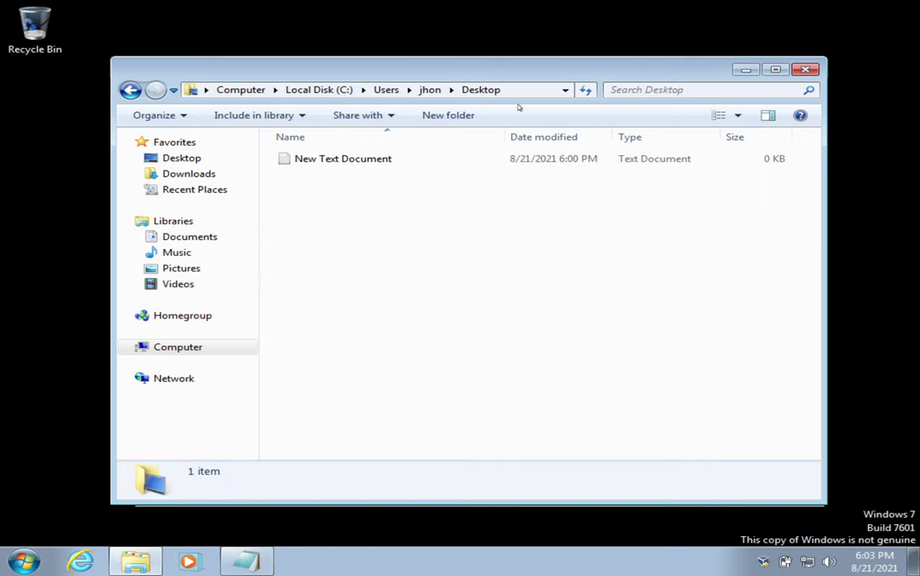
click(466, 94)
right_click(426, 93)
click(467, 137)
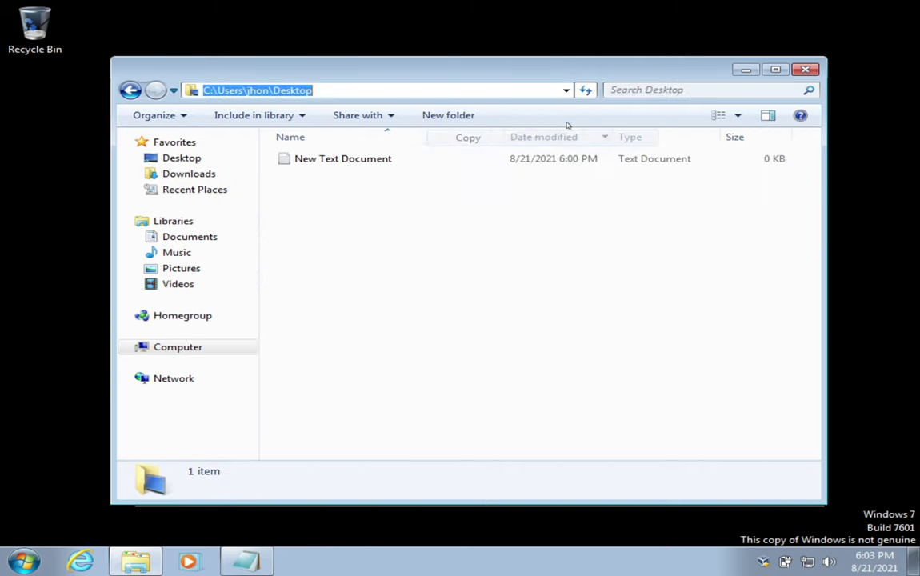
Paste the copied Desktop folder path after the cd command in the open text document.
click(745, 70)
click(218, 167)
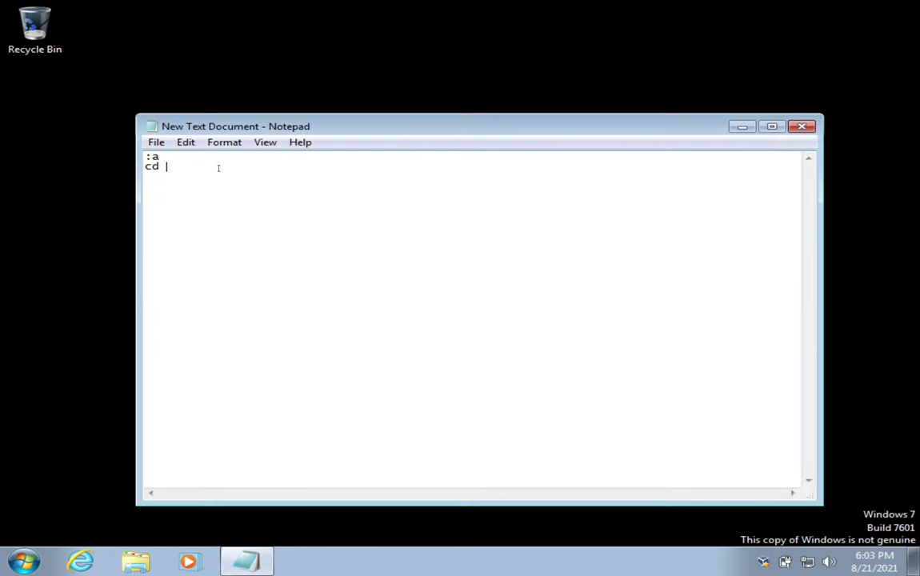
right_click(170, 171)
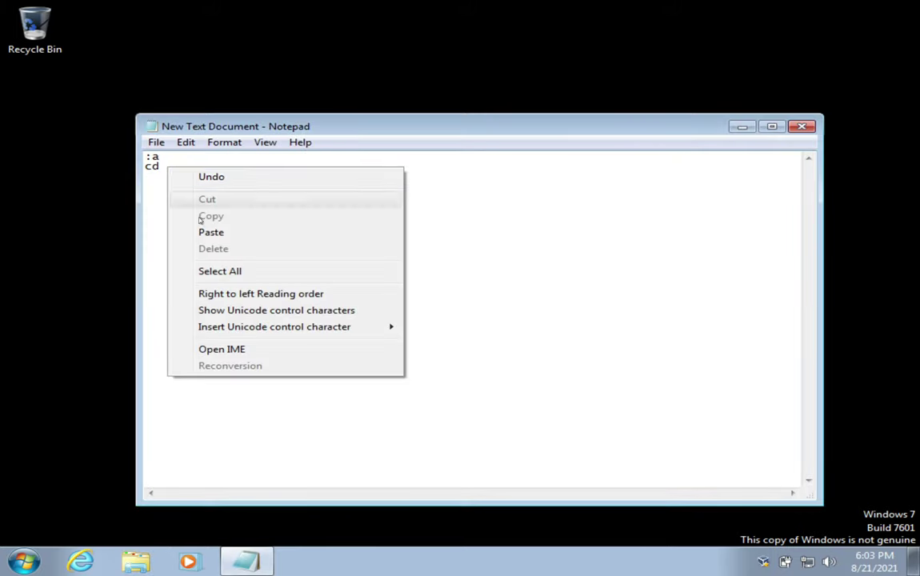
click(205, 231)
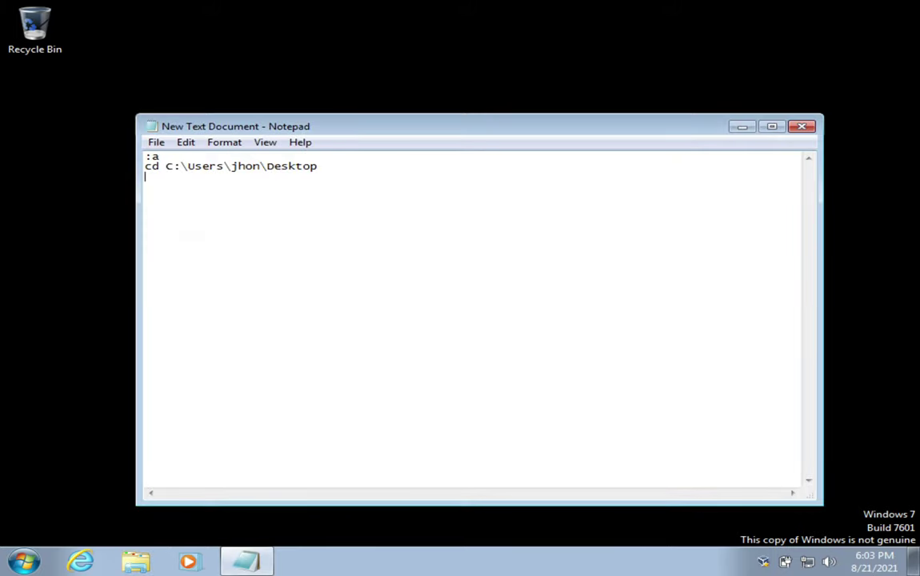
Add the lines "mkdir %random%" and "goto a" to the script, and close the document with its changes saved.
text(dir %random%)
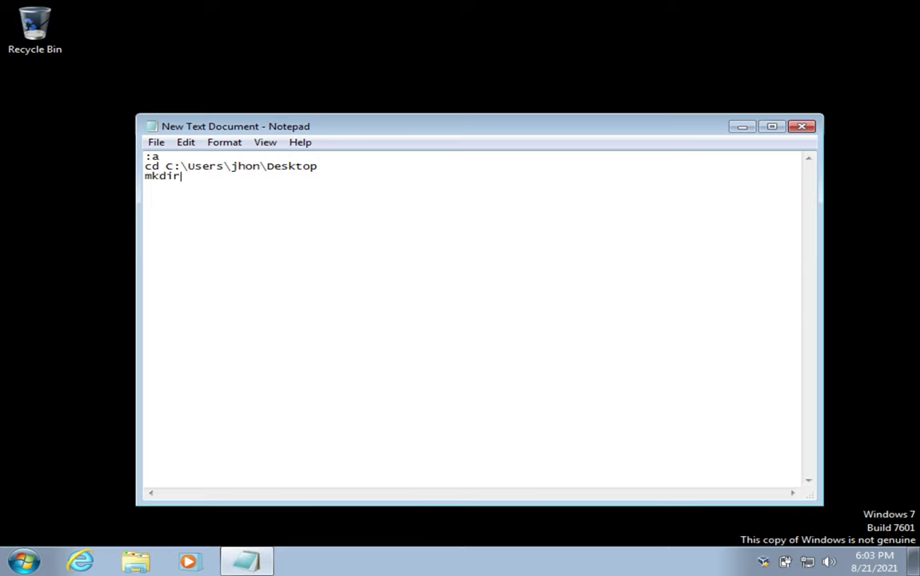
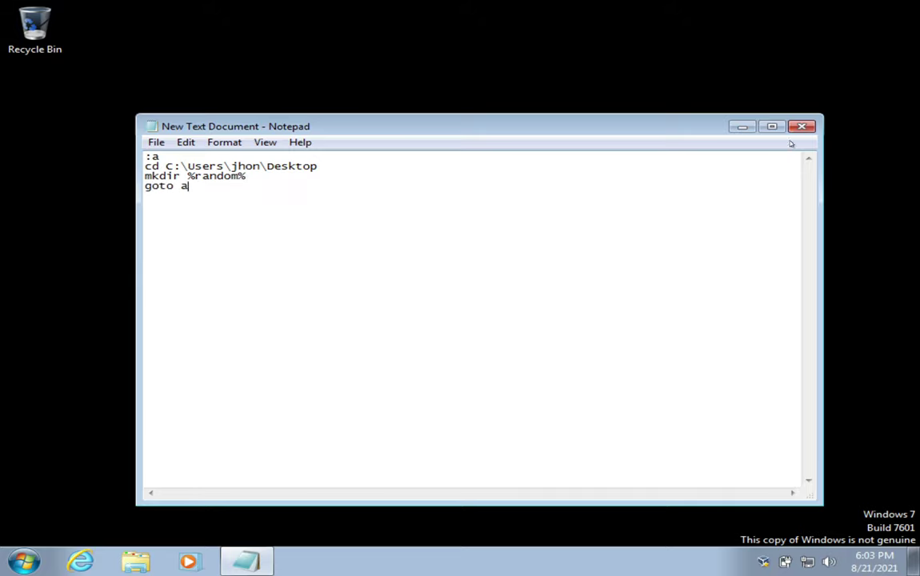
click(802, 127)
click(419, 297)
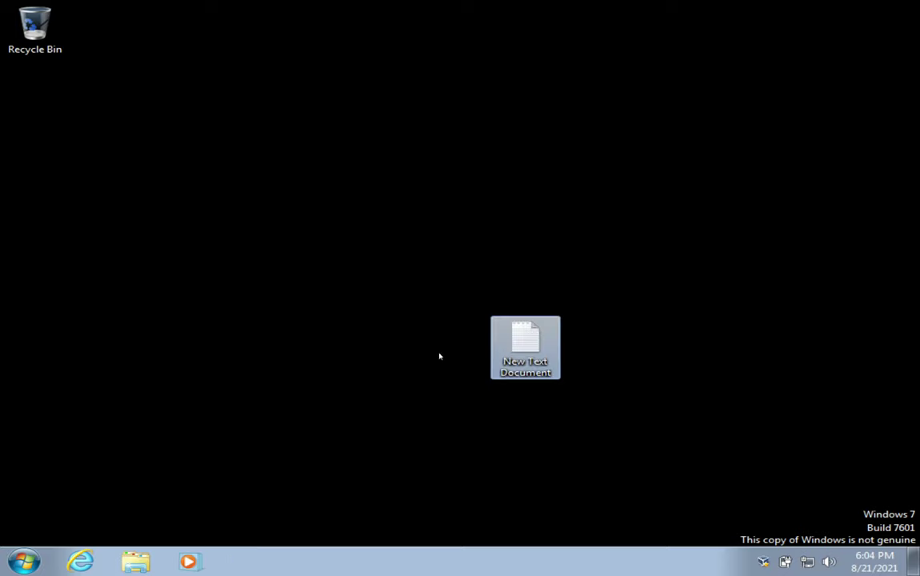
Find the file extension display setting and turn off hiding extensions for known file types.
key(super)
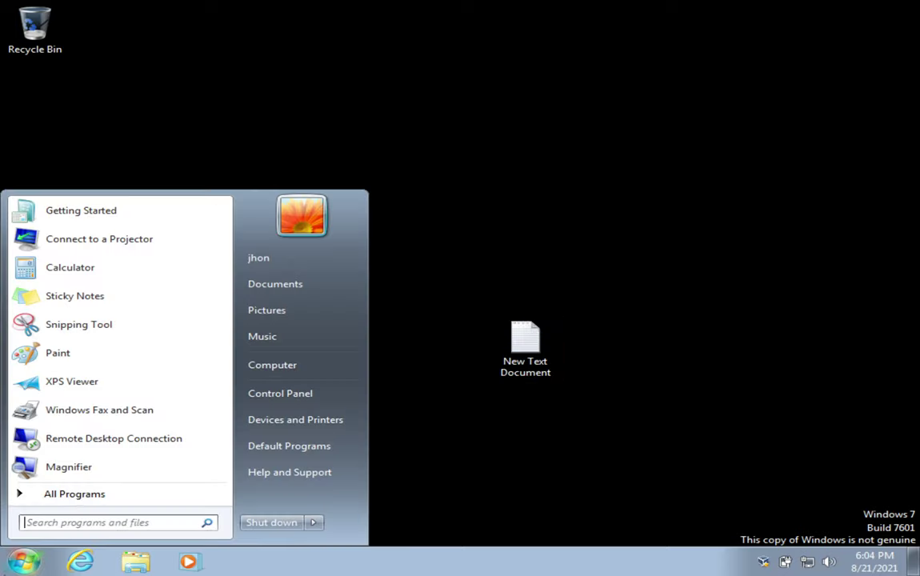
text(file )
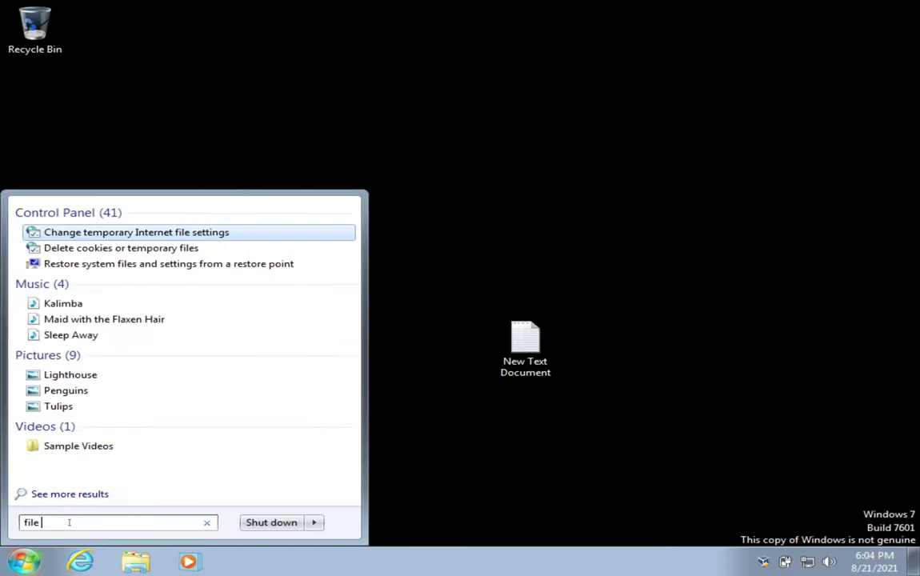
text(ex)
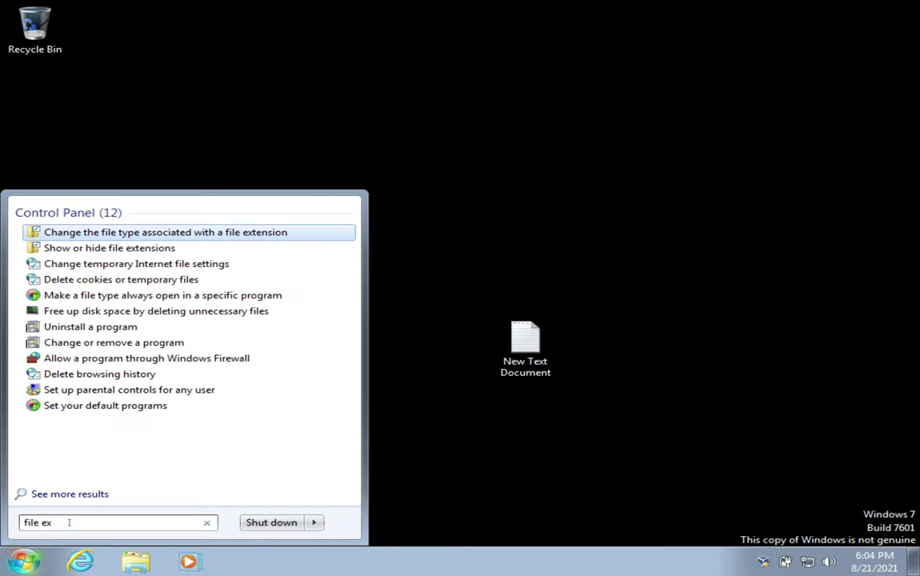
click(88, 248)
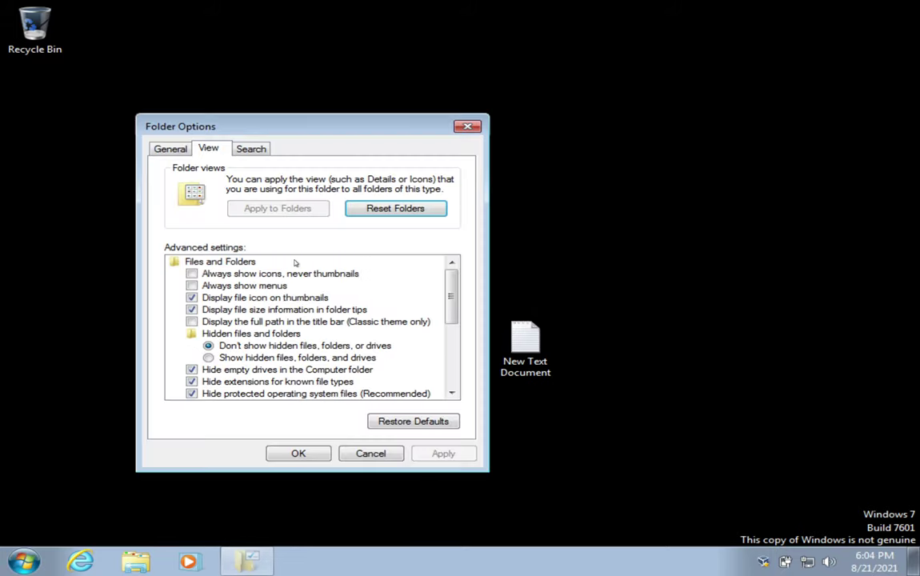
click(223, 380)
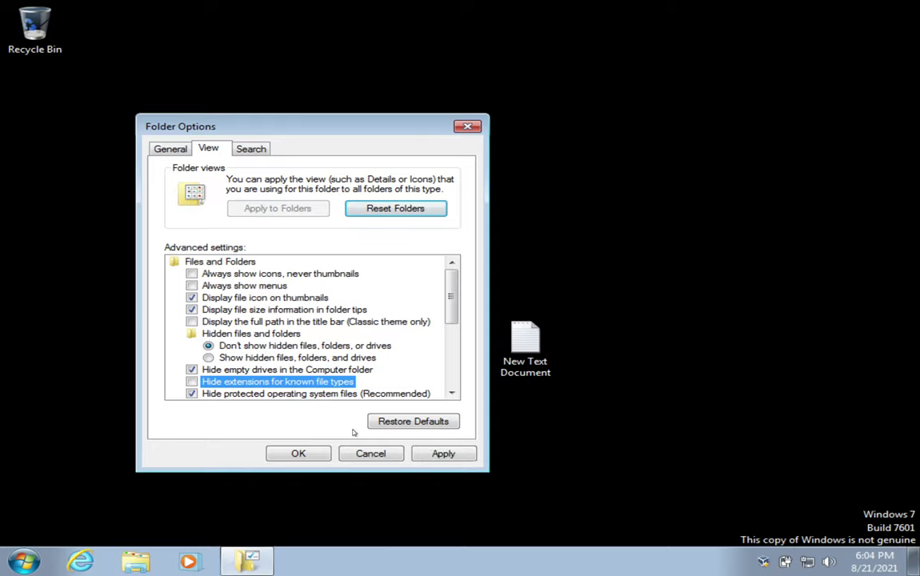
click(432, 453)
click(299, 453)
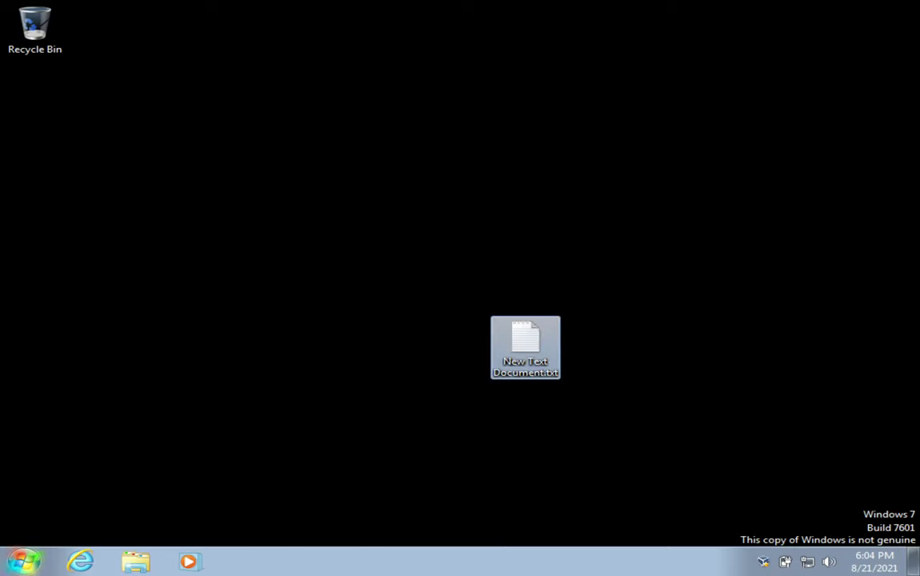
Search for "task" and launch Task Scheduler.
click(24, 561)
text(task)
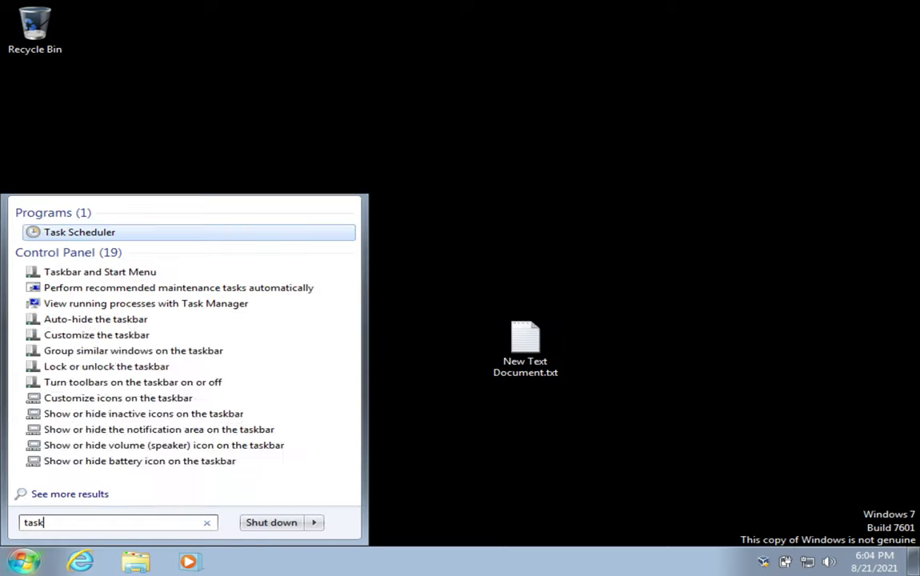
click(365, 465)
Rename New Text Document.txt on the desktop to New Text Document.bat and accept the extension change.
right_click(539, 349)
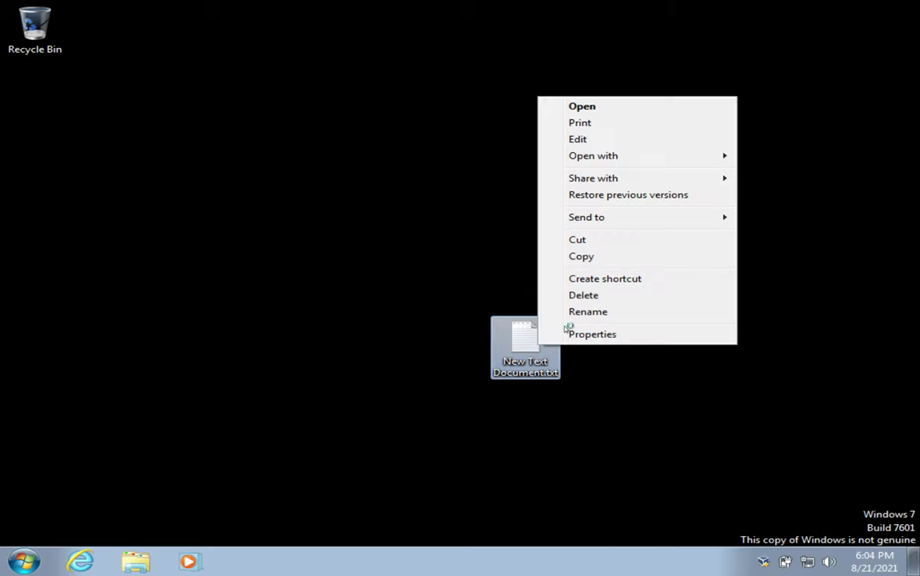
click(568, 312)
click(560, 373)
key(BackSpace)
key(BackSpace)
key(BackSpace)
key(BackSpace)
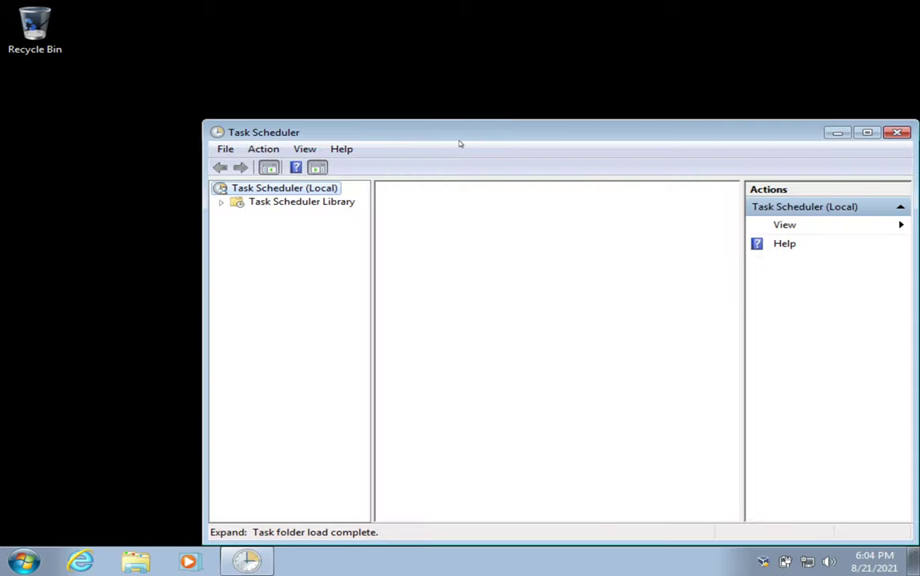
drag(460, 143, 441, 476)
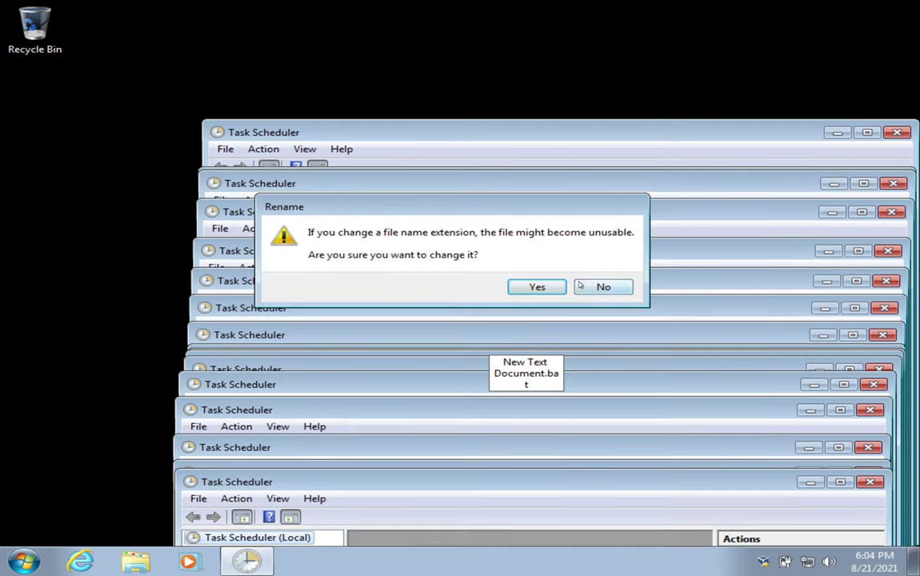
click(537, 287)
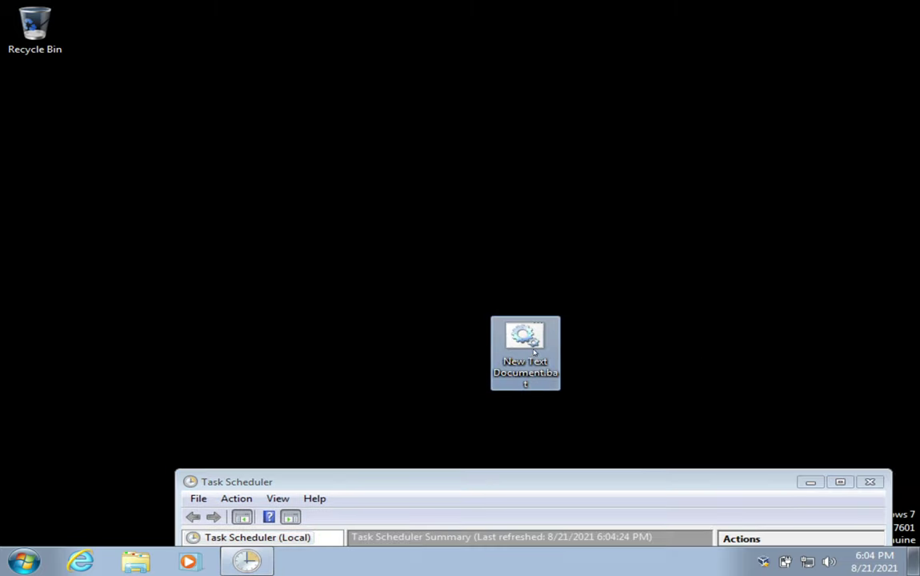
Start a new task in Task Scheduler and add a trigger that begins it at log on of any user.
drag(507, 484, 507, 150)
click(716, 259)
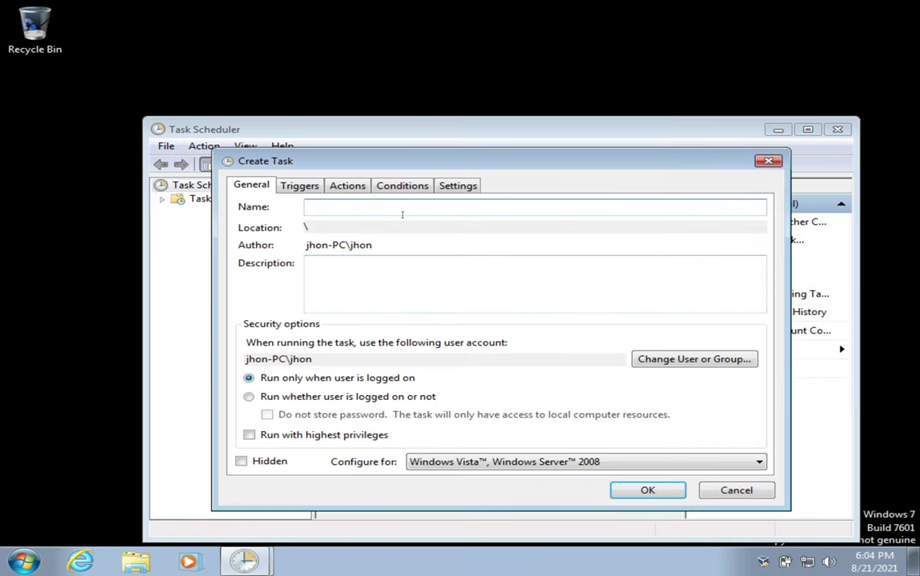
click(301, 185)
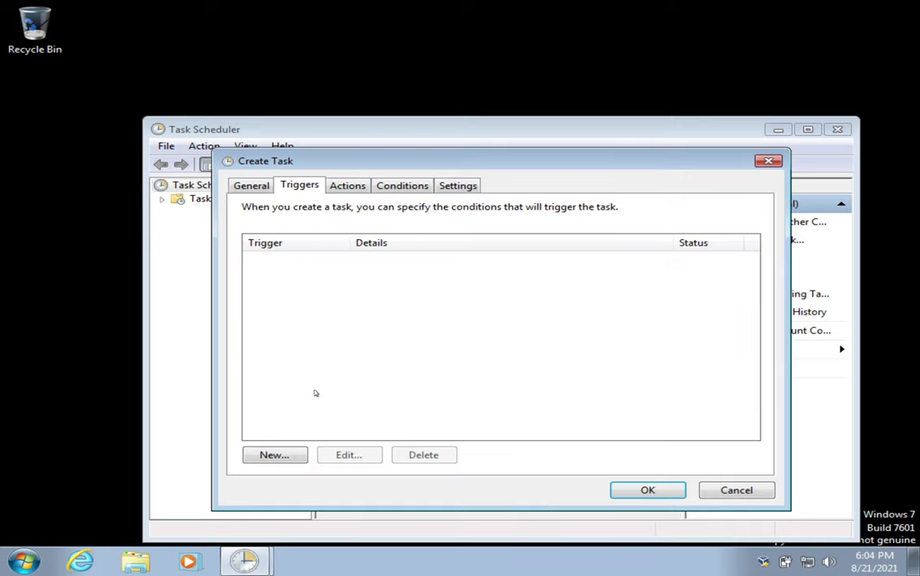
click(274, 455)
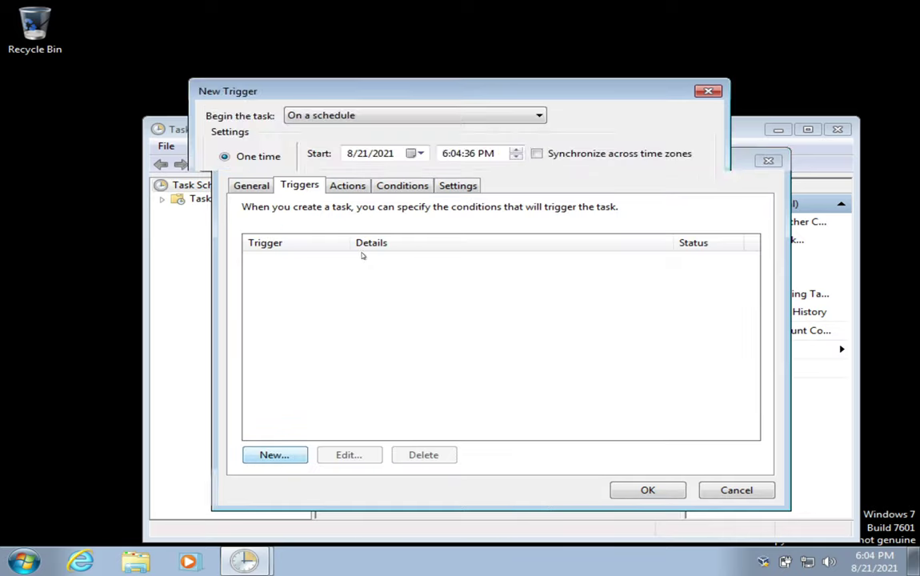
click(329, 119)
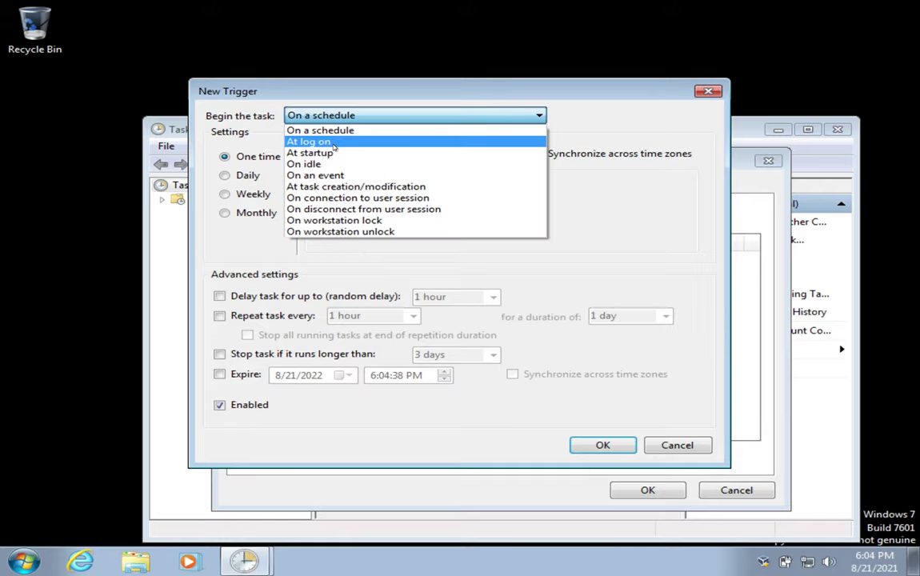
click(312, 140)
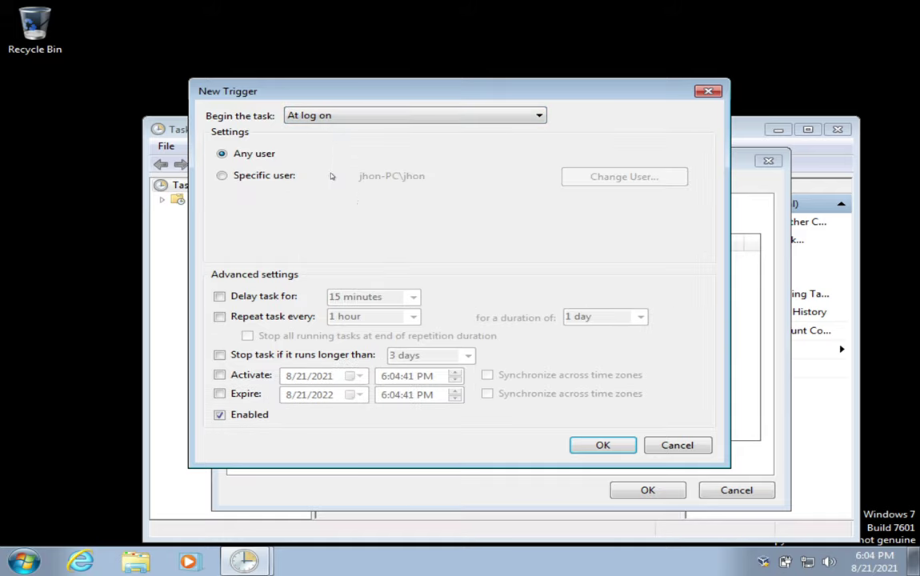
click(602, 445)
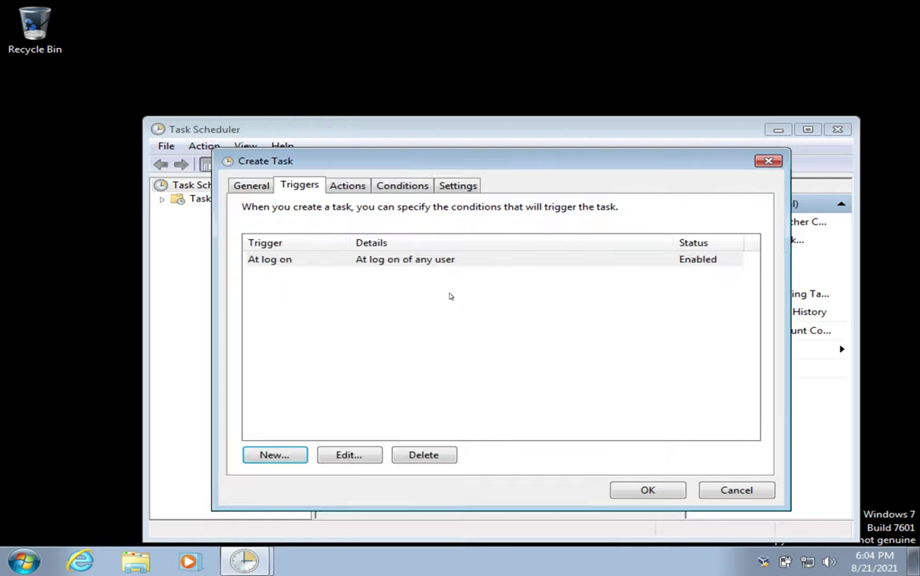
Add a Start a program action to the task that runs New Text Document.bat from the user's Desktop folder.
click(366, 187)
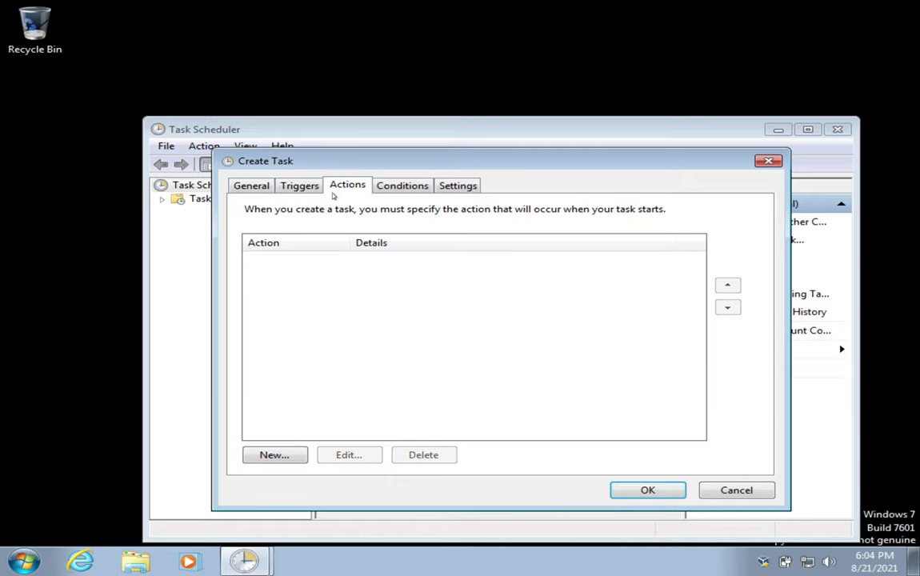
click(299, 185)
click(349, 186)
click(268, 455)
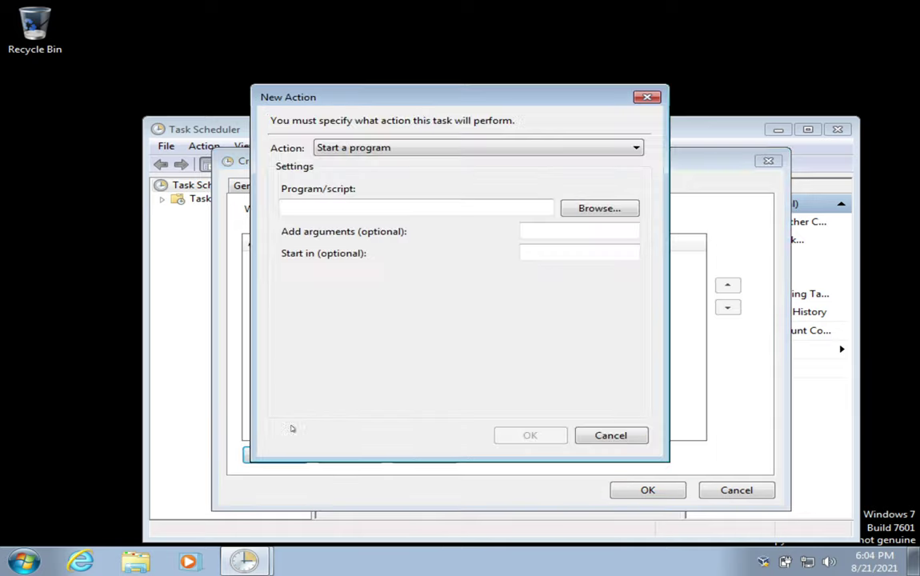
click(598, 209)
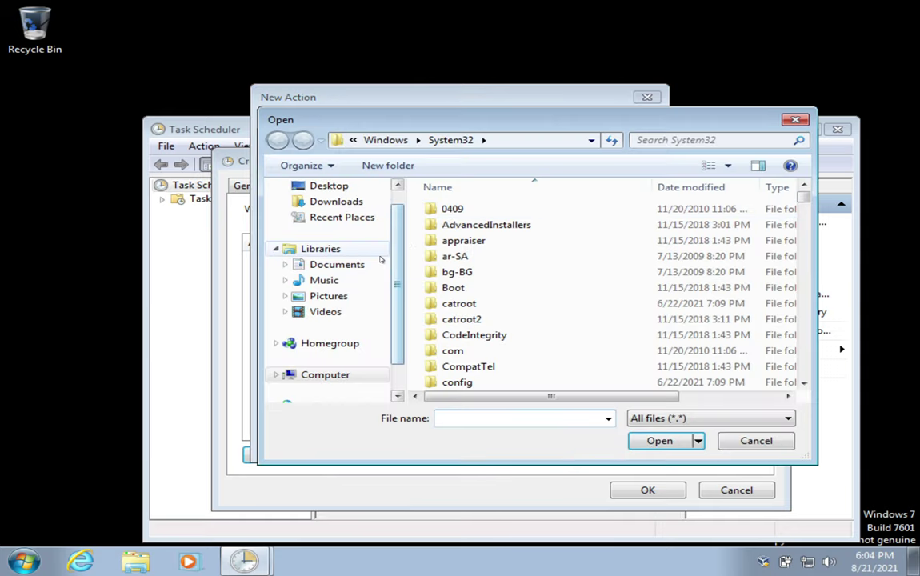
scroll(399, 209, up, 1)
click(327, 208)
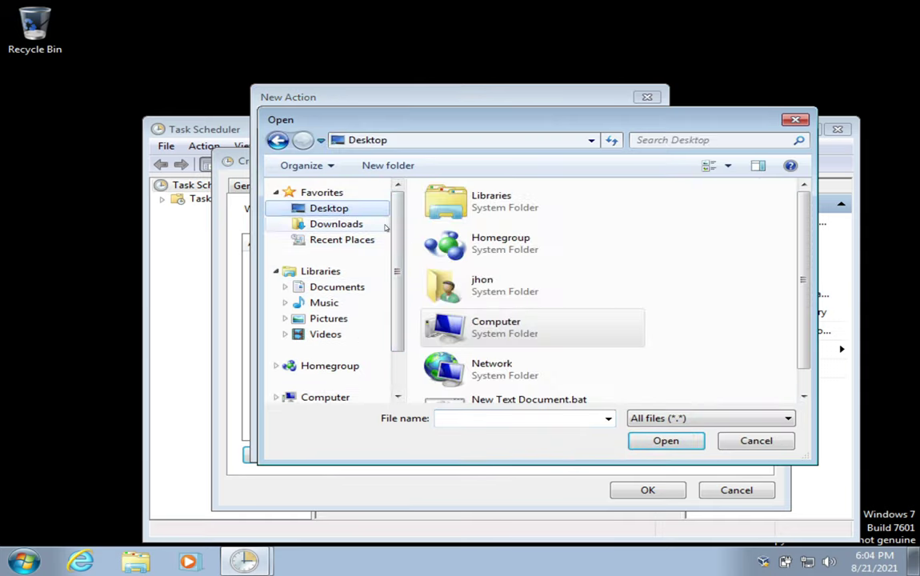
double_click(506, 293)
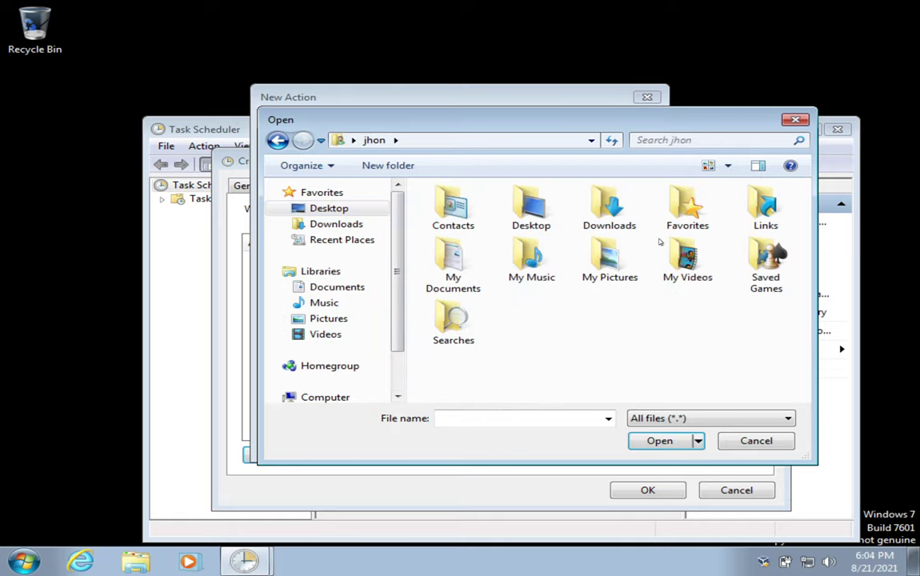
double_click(532, 212)
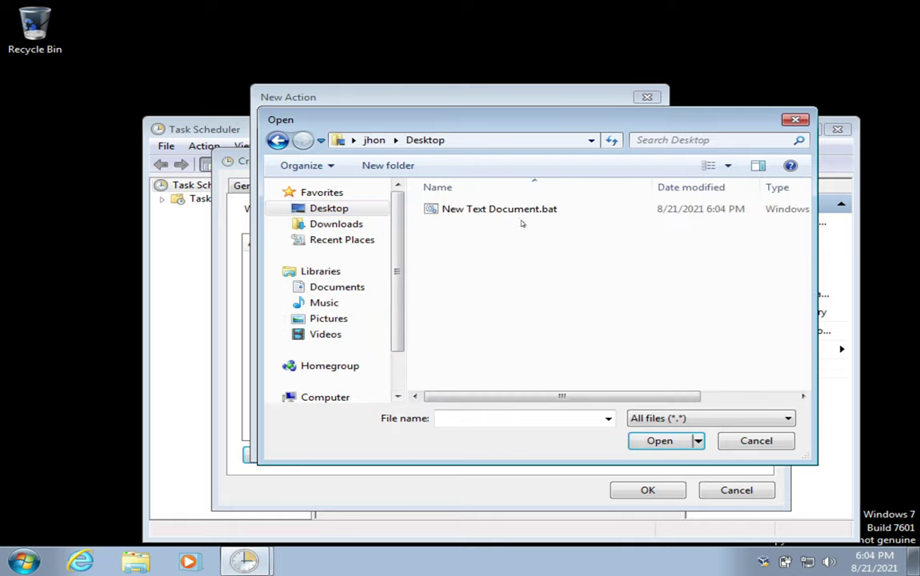
click(509, 211)
double_click(509, 213)
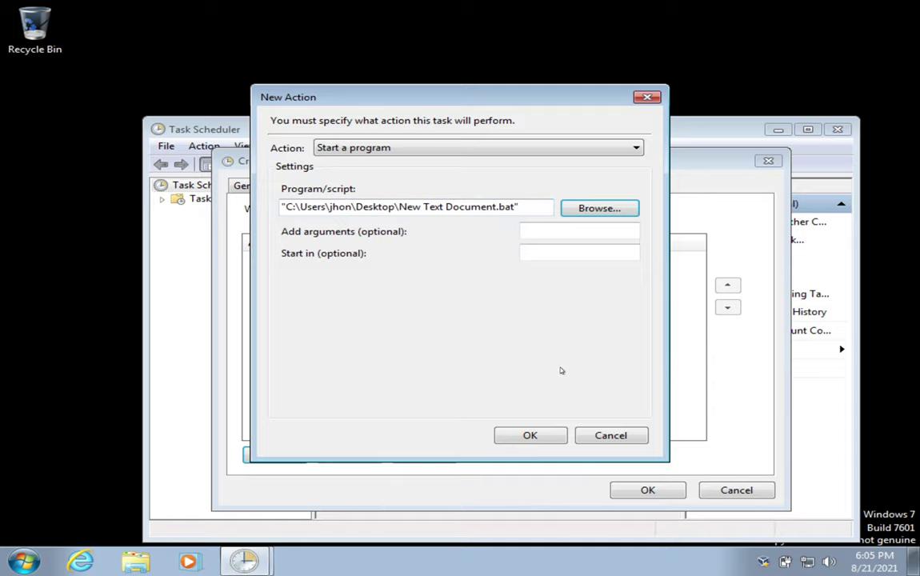
click(530, 436)
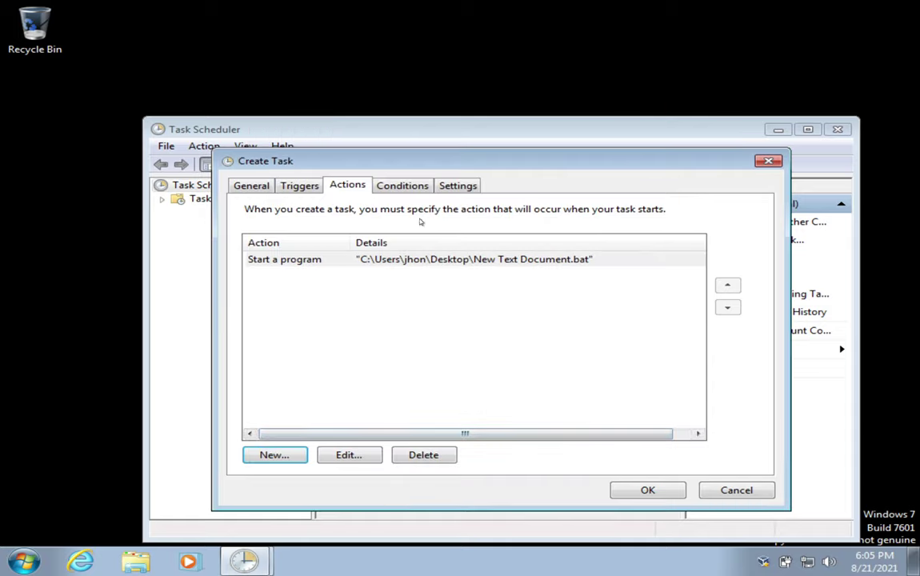
View the task's conditions and try to save the task without a name.
click(408, 187)
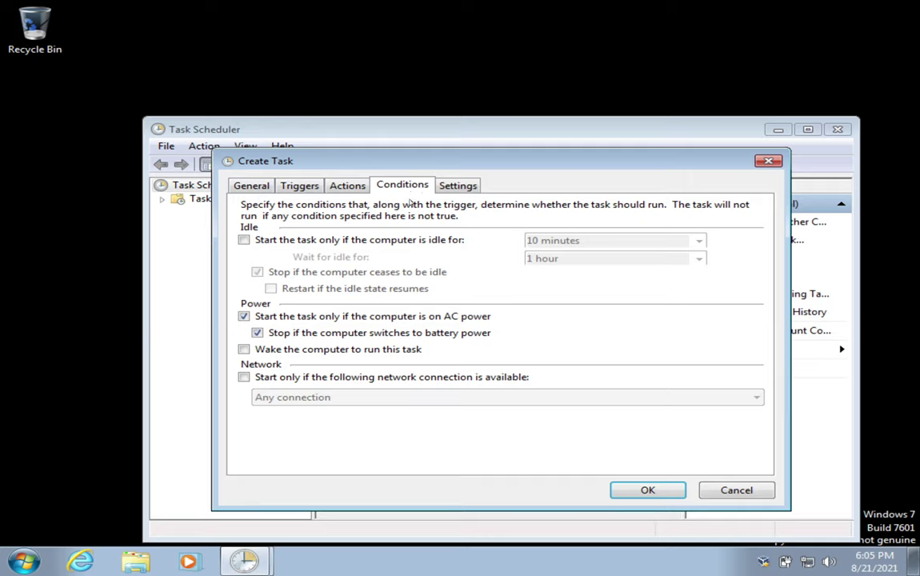
click(664, 490)
click(558, 327)
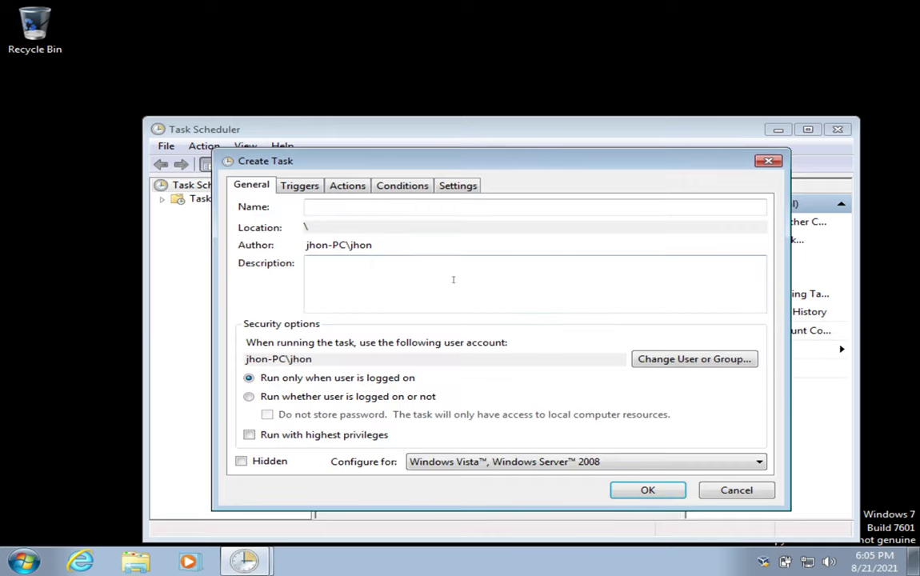
Name the new task dd, save it and close Task Scheduler.
click(348, 189)
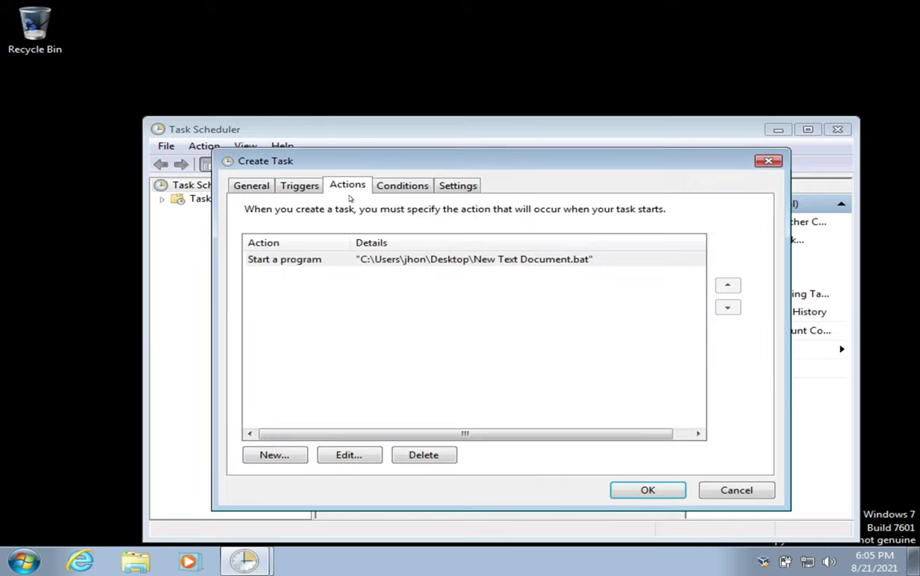
click(298, 190)
click(257, 189)
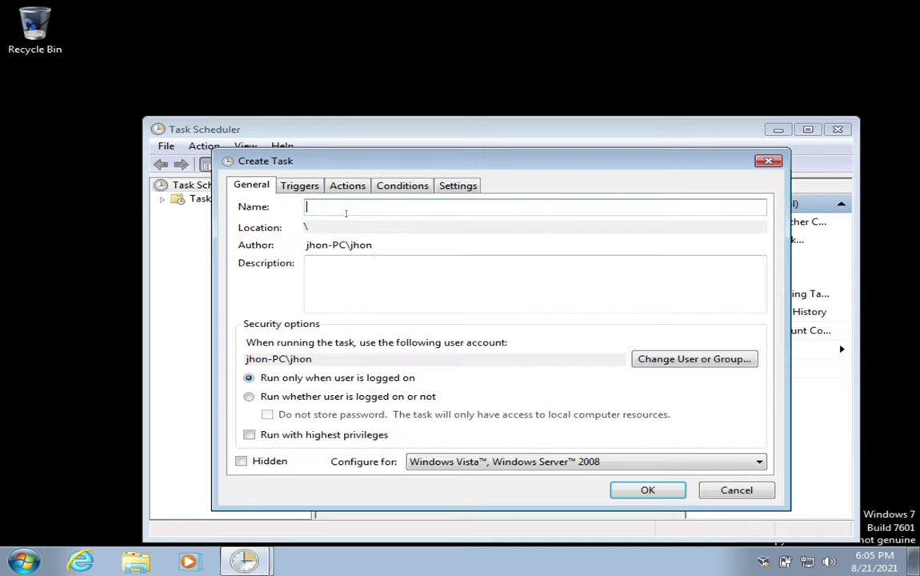
text(dd)
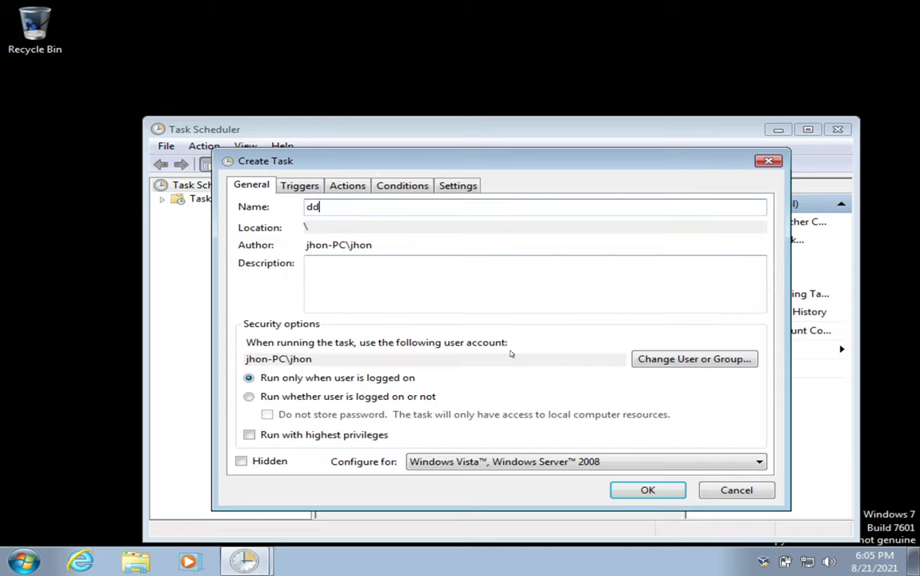
click(646, 492)
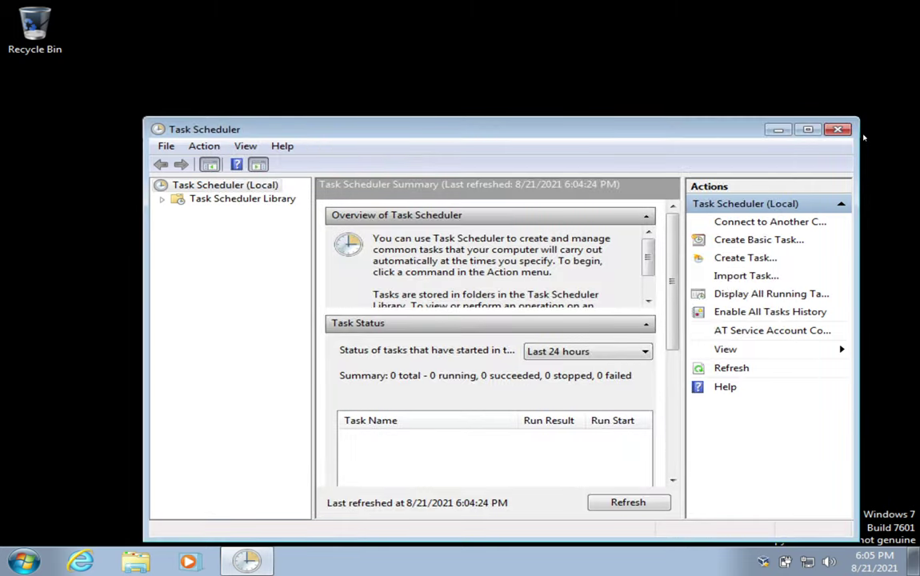
click(838, 129)
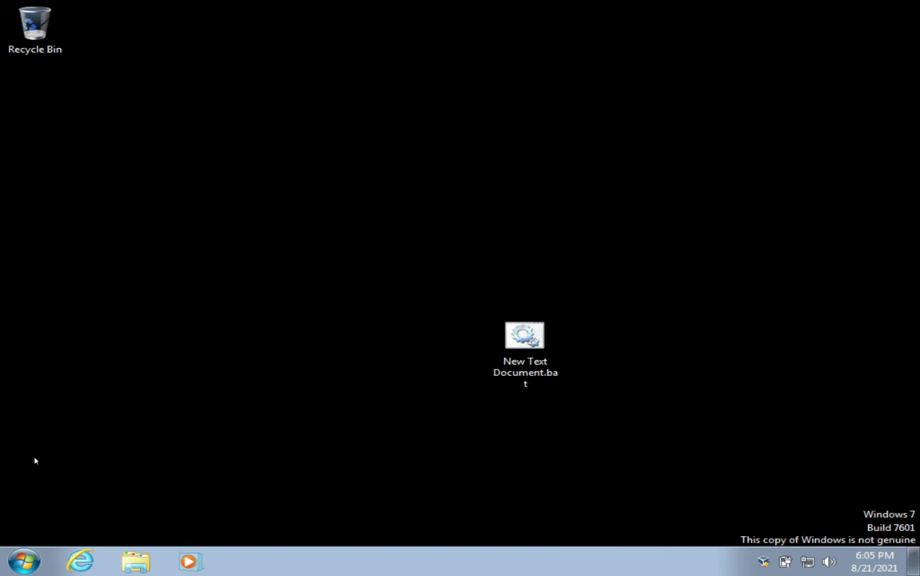
Log off the current user and sign back in with the account password.
click(3, 565)
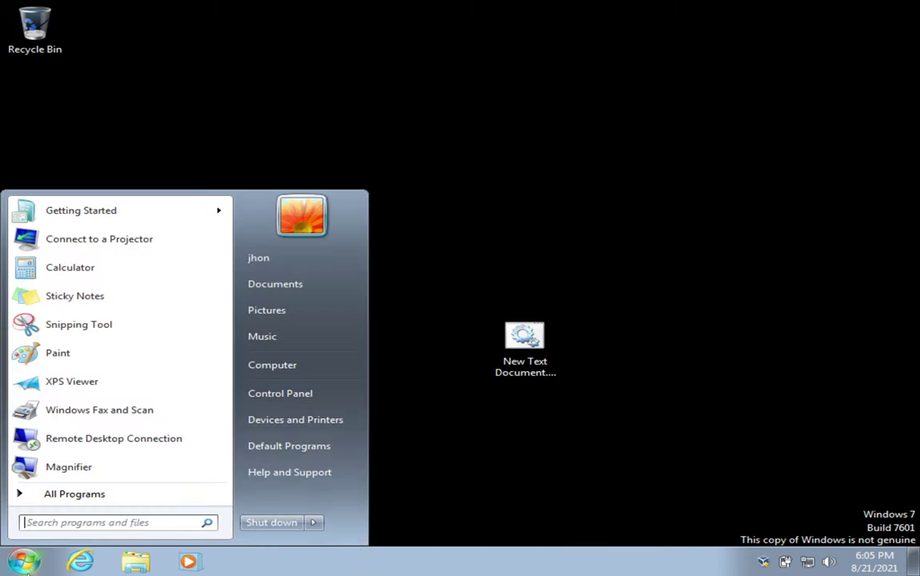
click(313, 523)
click(365, 467)
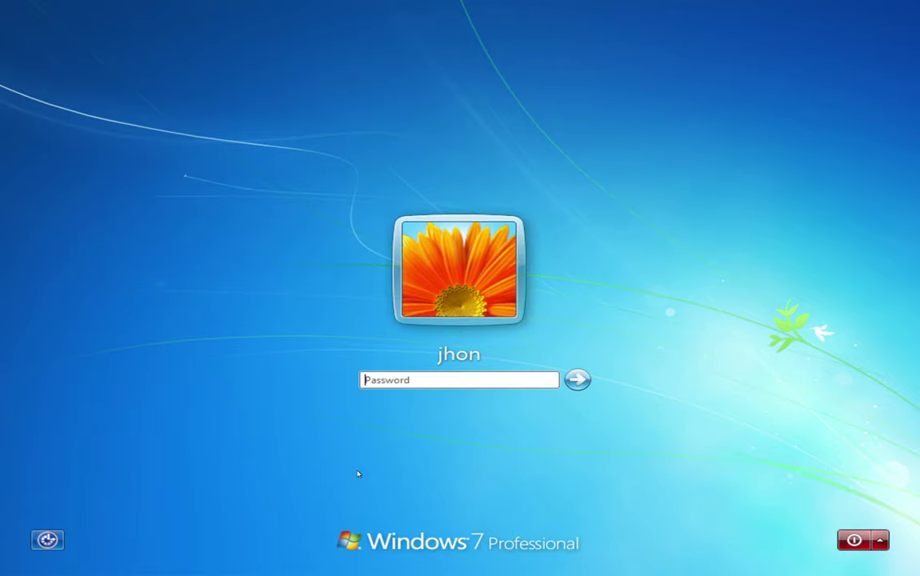
key(Return)
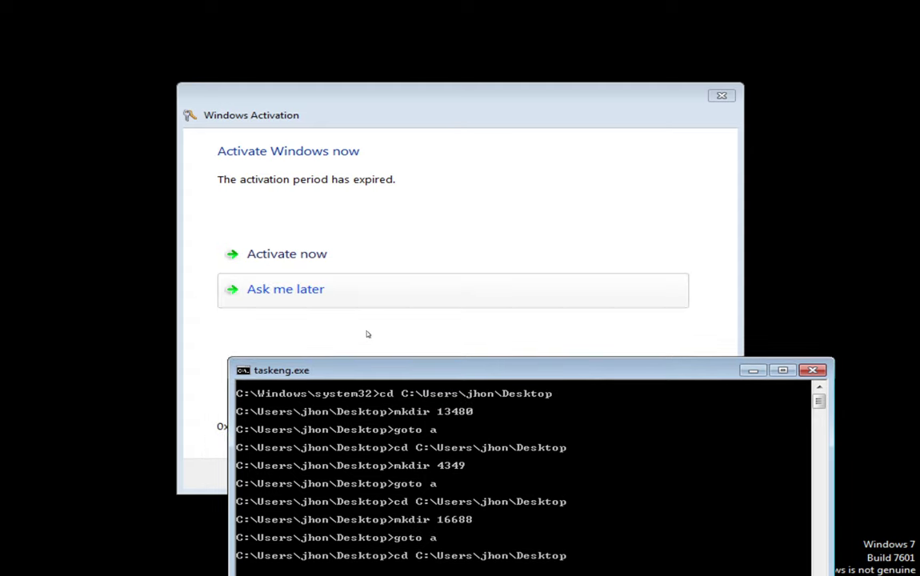
Dismiss the Windows activation prompts, choosing to be asked later, and move and close the taskeng.exe console window.
click(343, 291)
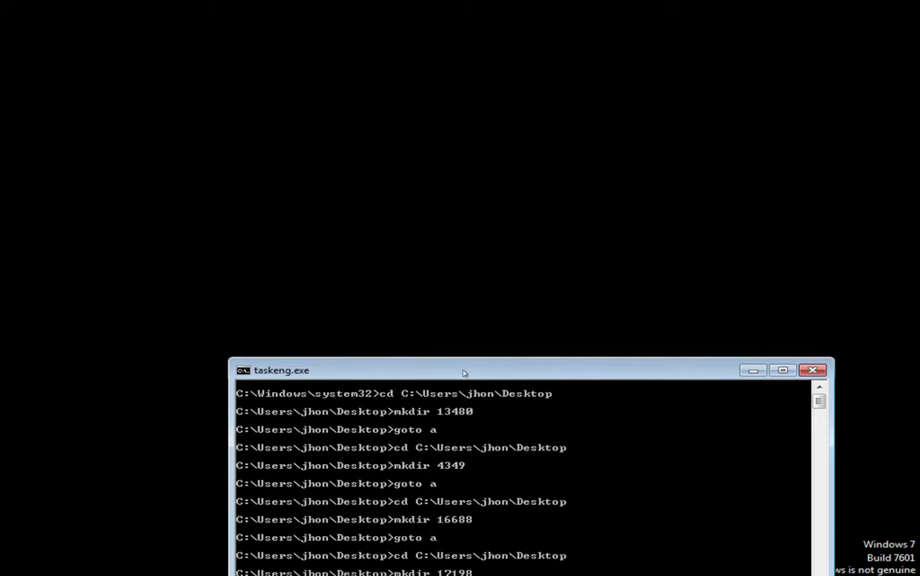
drag(463, 373, 547, 230)
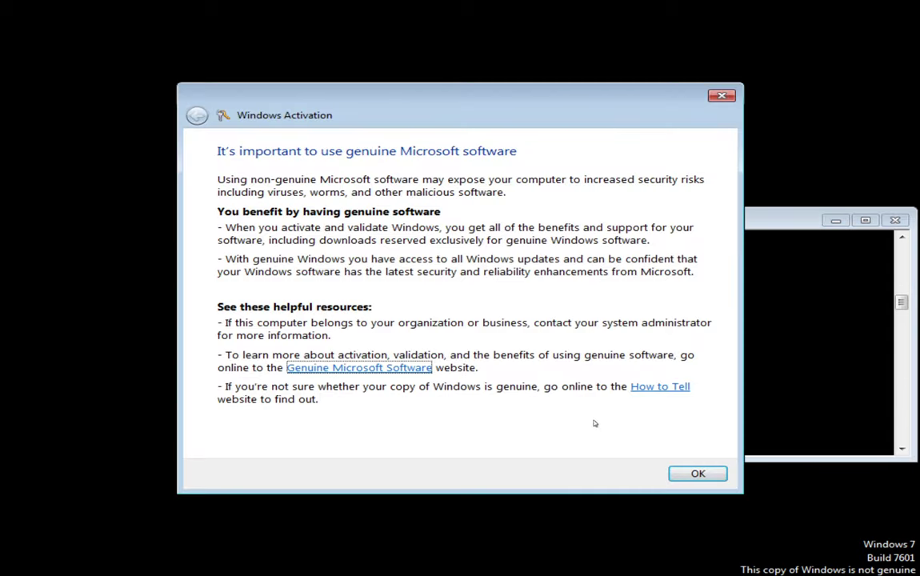
drag(527, 92, 355, 324)
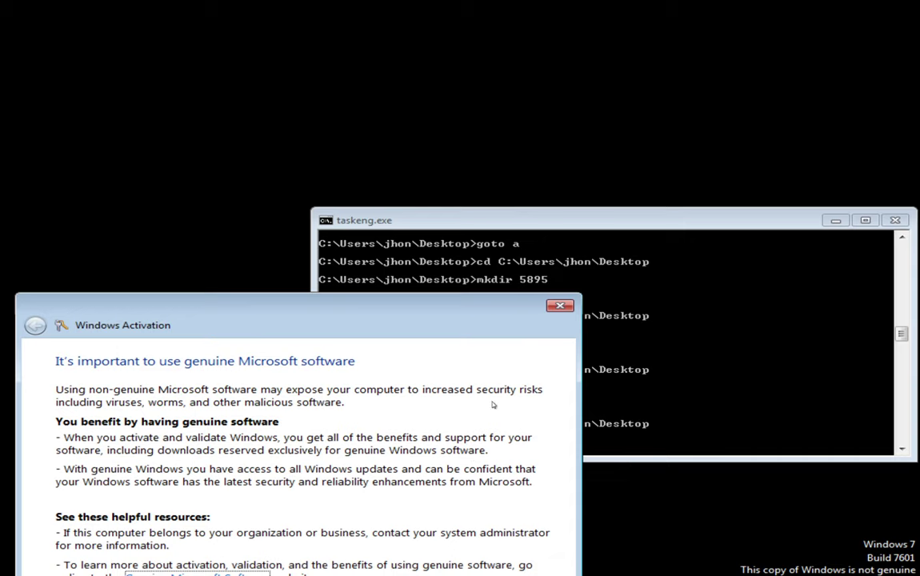
drag(468, 322, 489, 87)
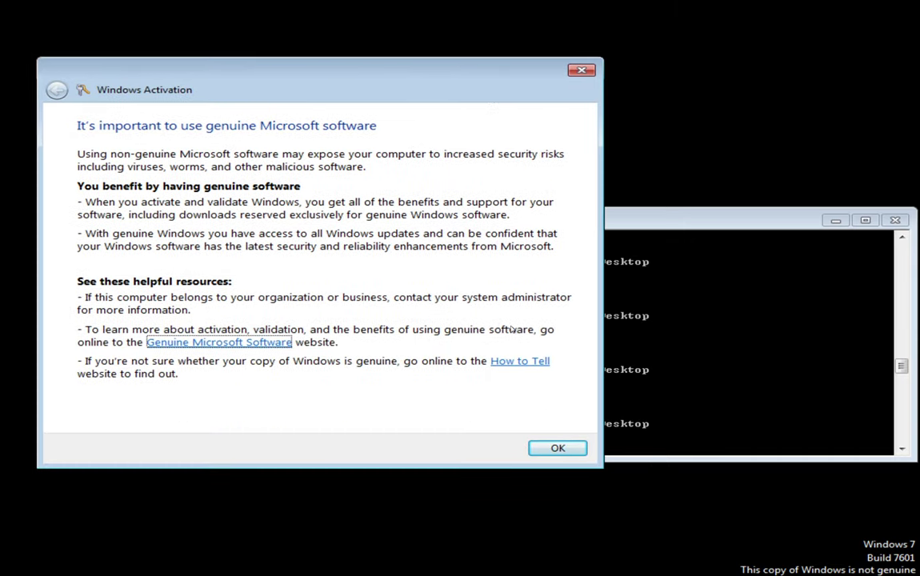
click(558, 448)
drag(524, 227, 338, 210)
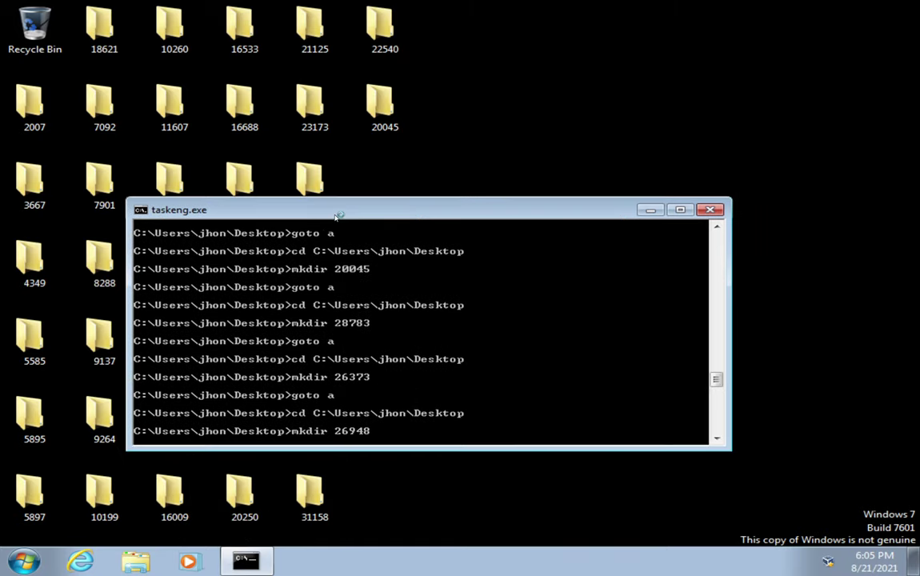
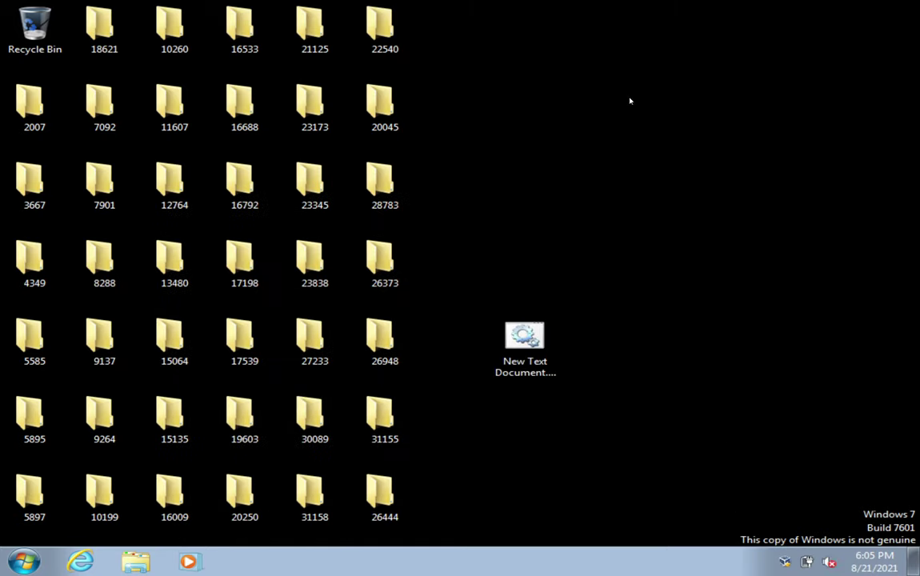
Move the numbered folders in desktop rows two to four, except those in the first column, to the Recycle Bin.
drag(554, 66, 3, 312)
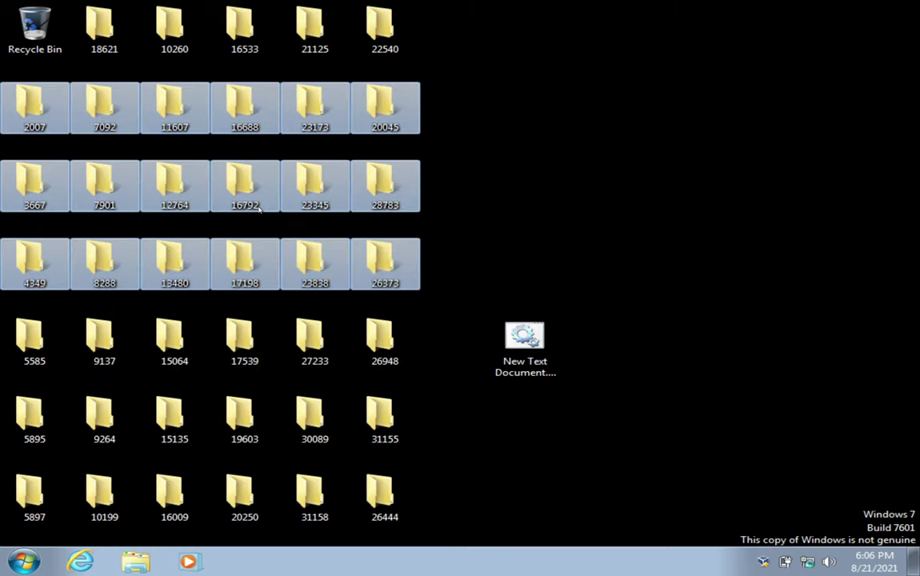
drag(493, 49, 117, 264)
drag(118, 108, 34, 28)
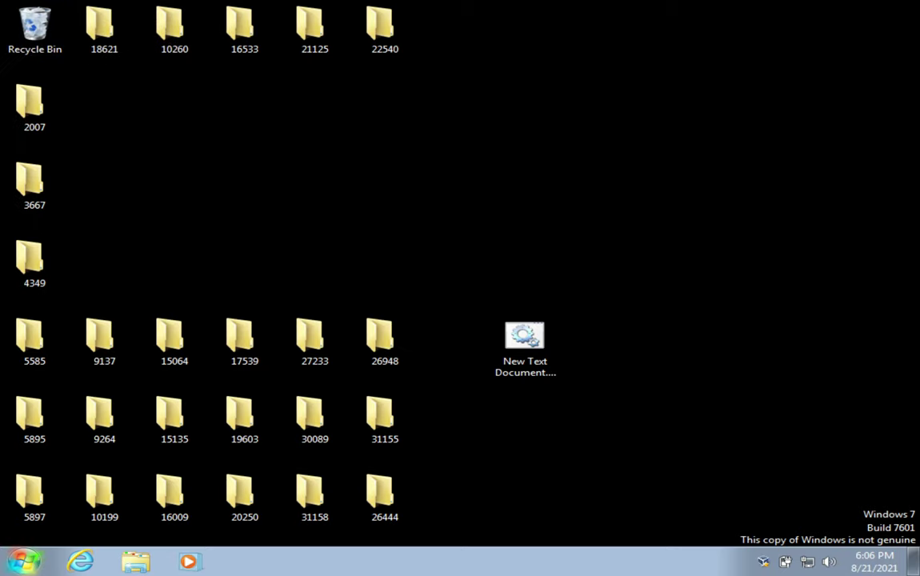
click(4, 564)
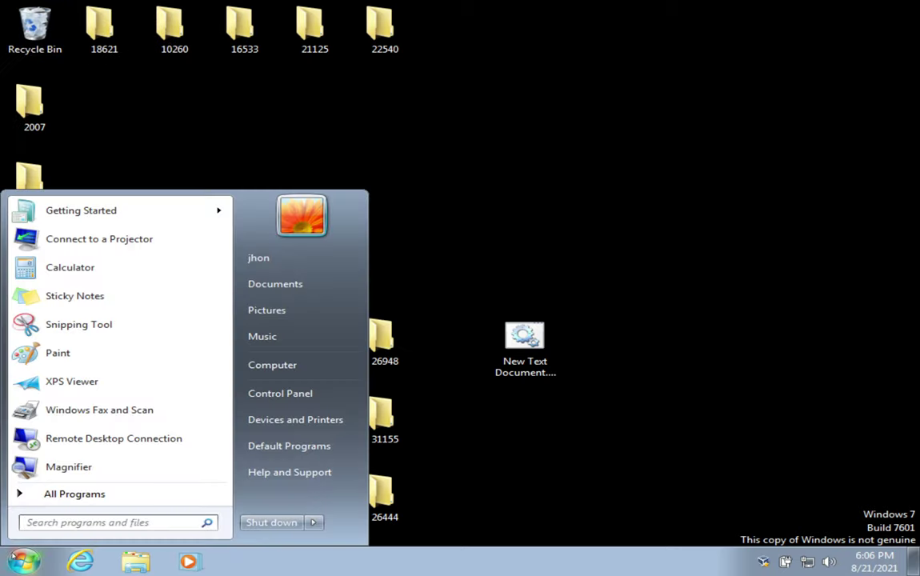
text(lets )
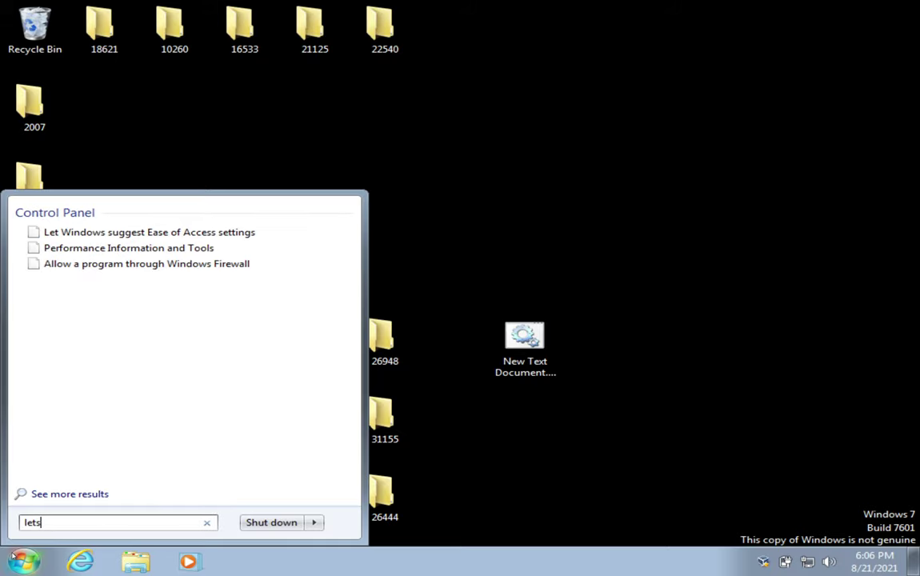
text(make)
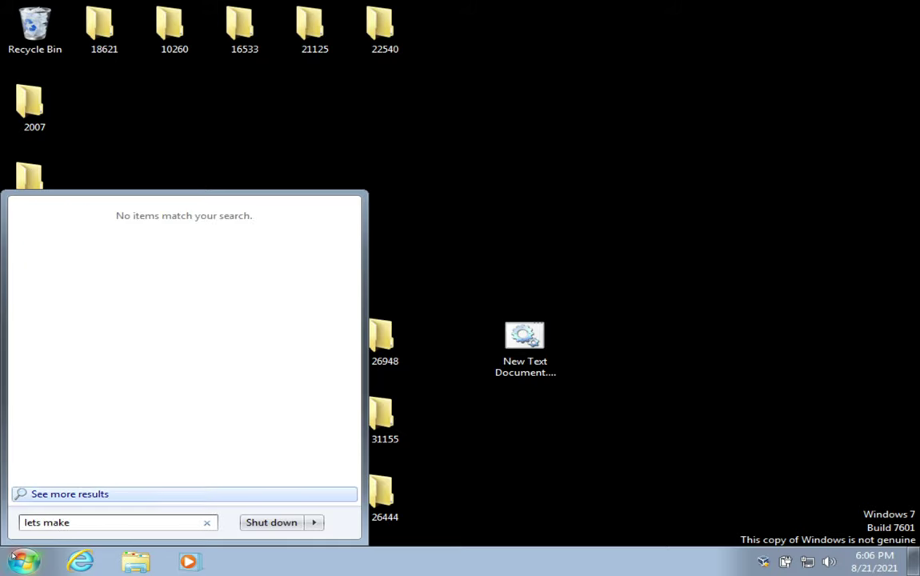
text( it more dangous)
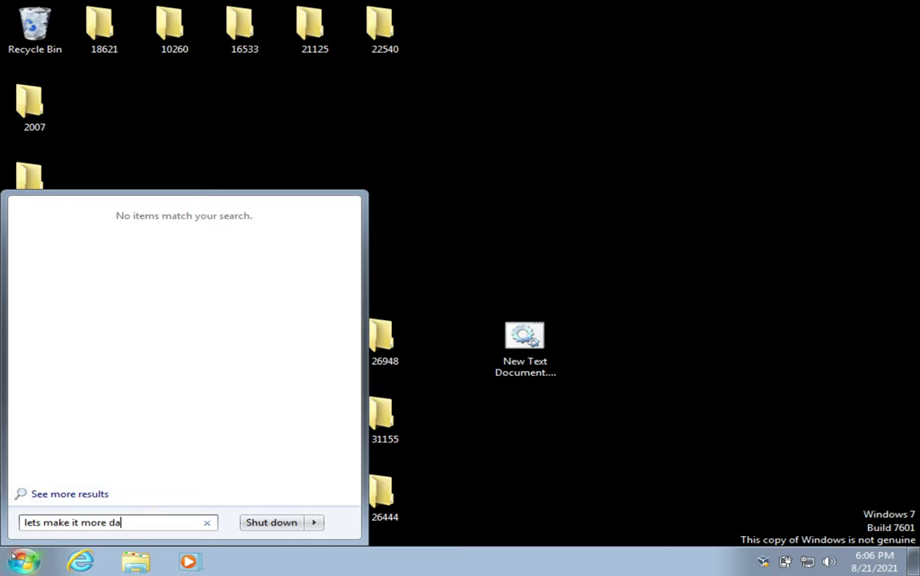
key(BackSpace)
key(BackSpace)
key(BackSpace)
key(BackSpace)
key(BackSpace)
key(BackSpace)
key(BackSpace)
key(BackSpace)
key(BackSpace)
key(BackSpace)
key(BackSpace)
key(BackSpace)
key(BackSpace)
key(BackSpace)
key(BackSpace)
key(BackSpace)
key(BackSpace)
key(BackSpace)
key(BackSpace)
key(BackSpace)
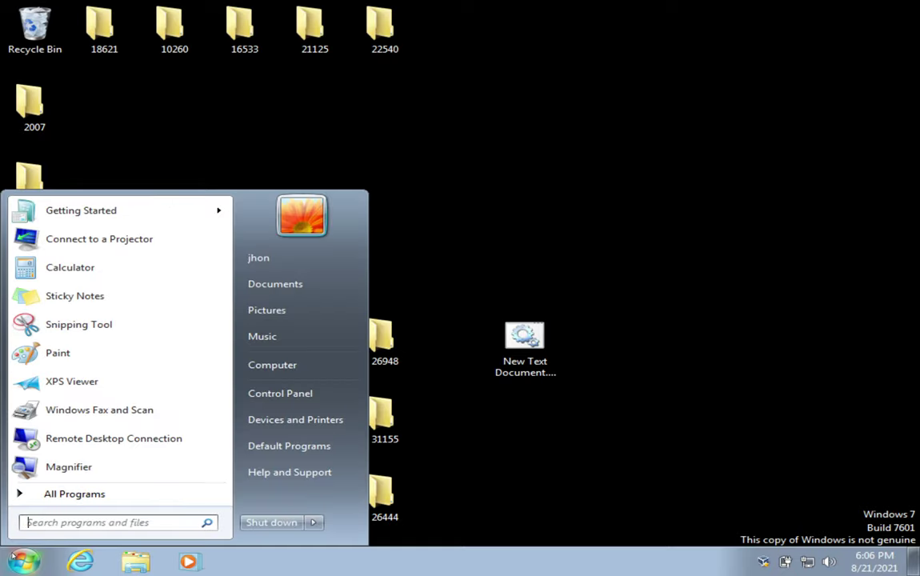
Search for task, open Task Scheduler and bring up the properties of the dd task in its library.
text(task)
click(15, 556)
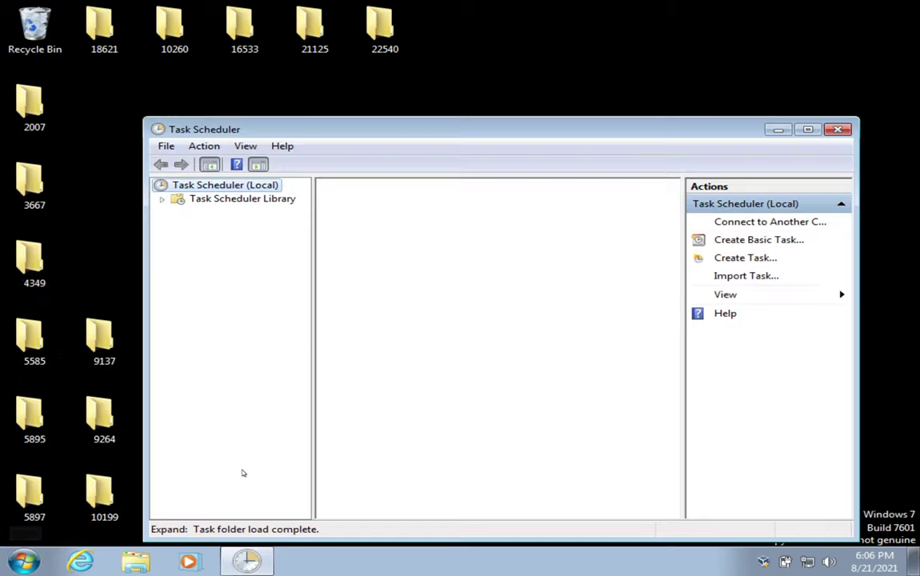
click(209, 200)
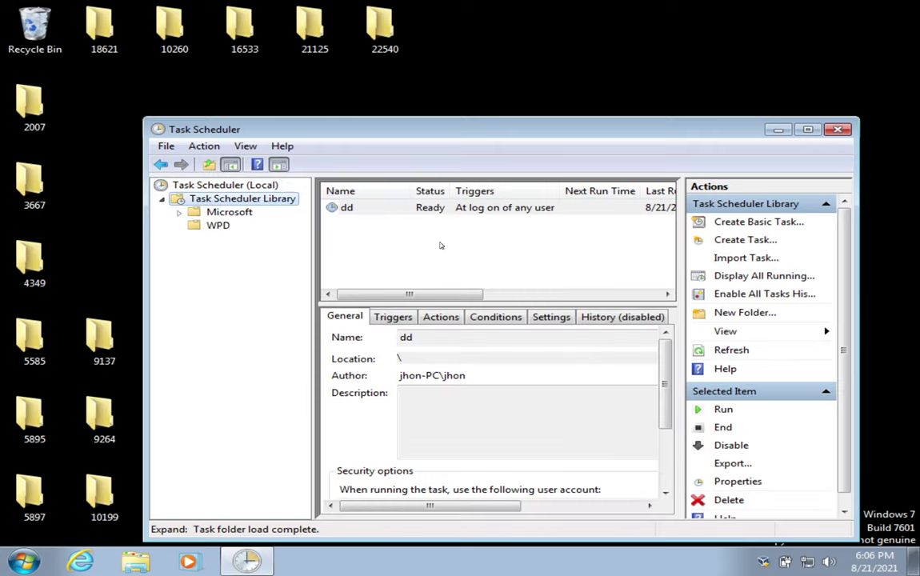
click(430, 210)
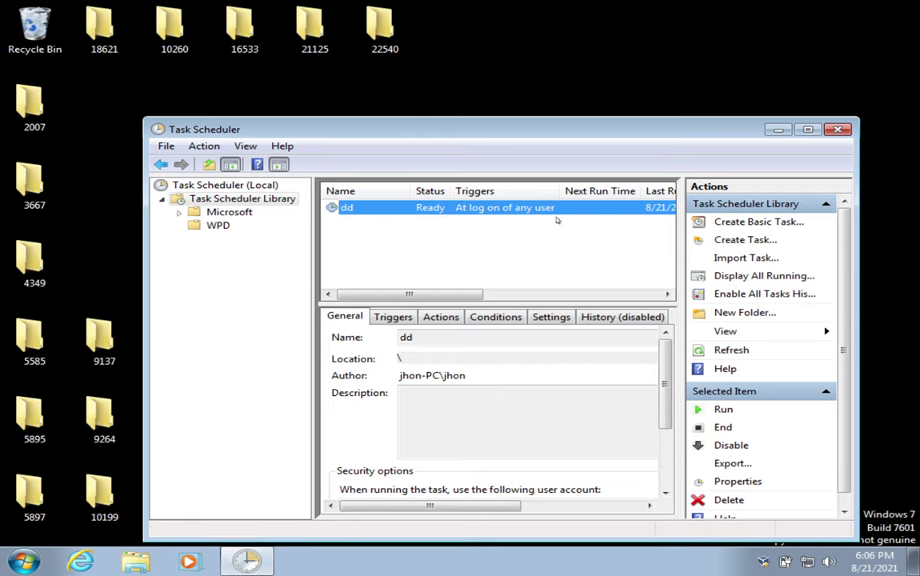
right_click(480, 217)
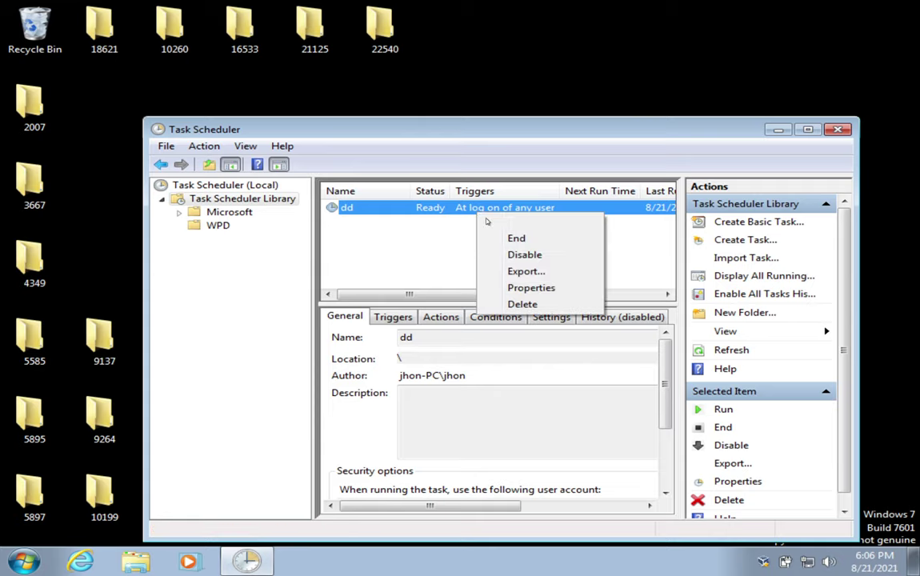
click(519, 286)
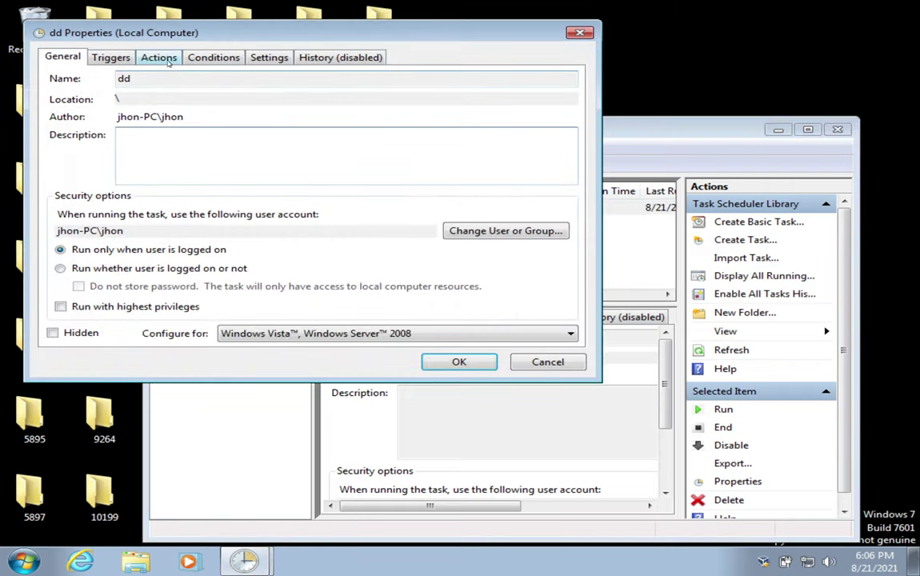
Add a second trigger to the dd task that begins it at startup.
click(112, 58)
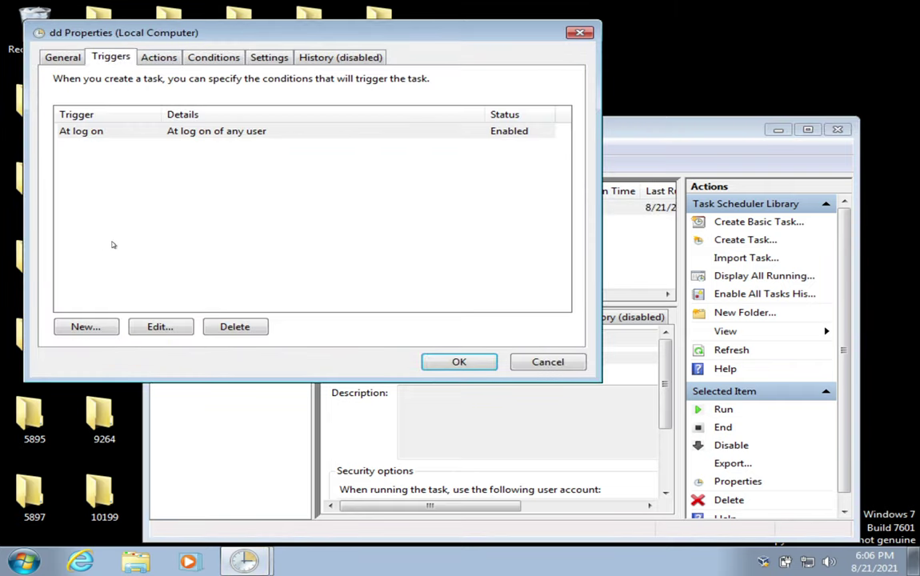
click(84, 327)
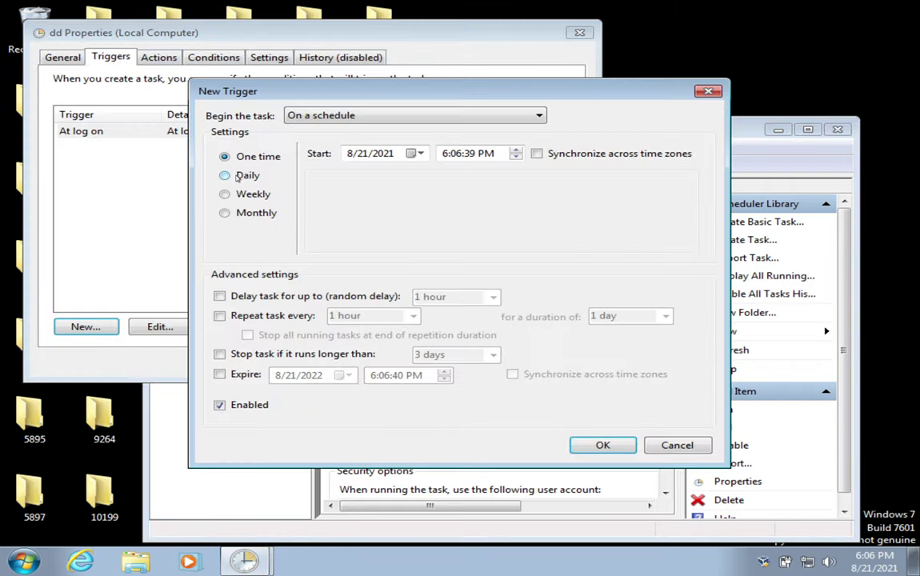
click(281, 119)
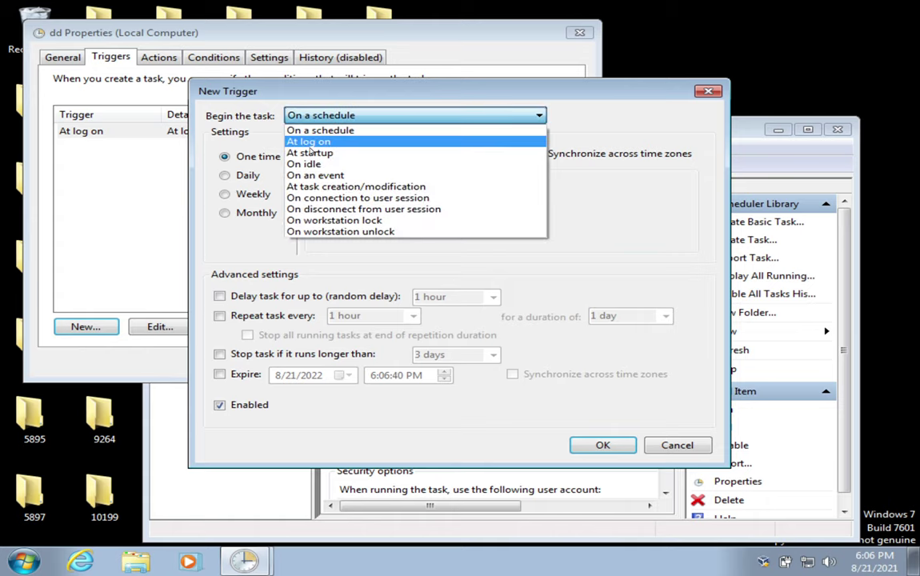
click(311, 158)
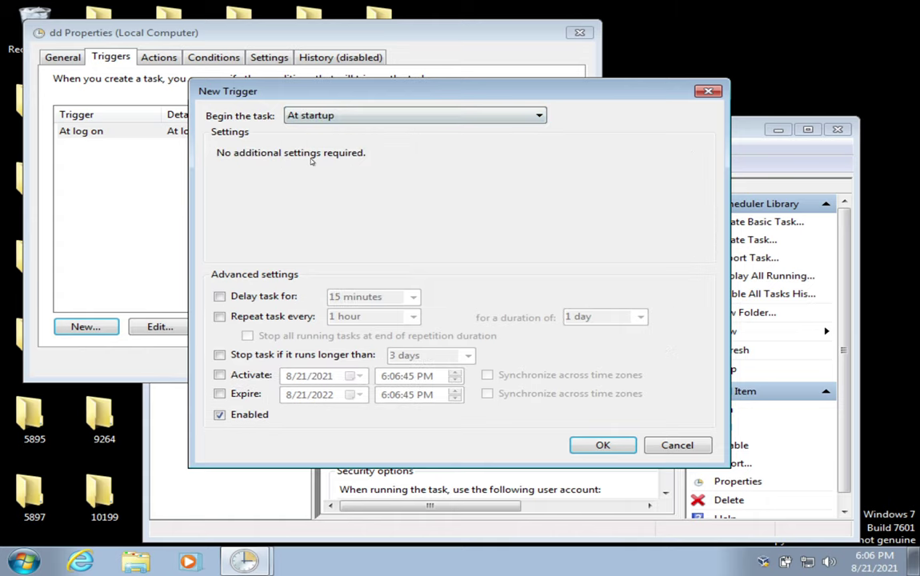
click(606, 448)
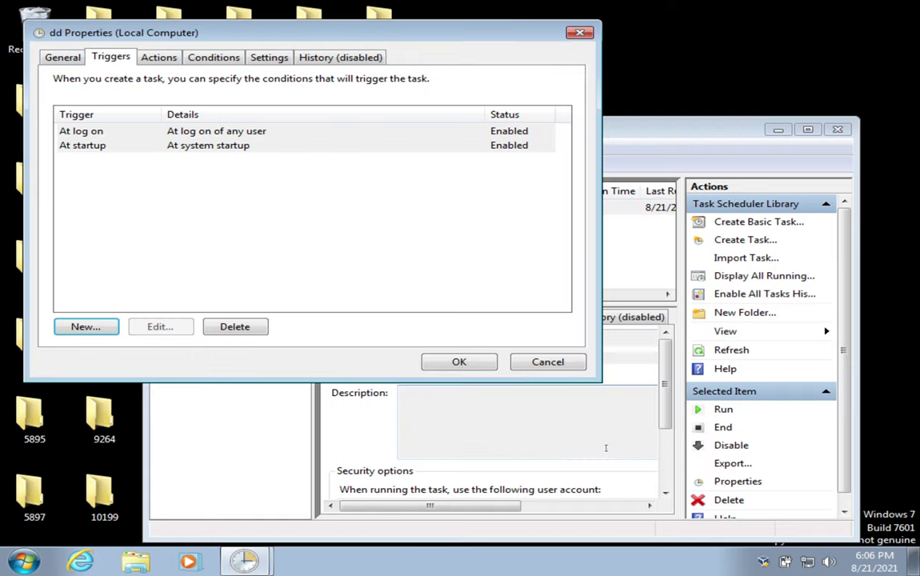
Add an On an event trigger using the Hardware Events log to the dd task, save it and close Task Scheduler.
click(86, 326)
click(301, 117)
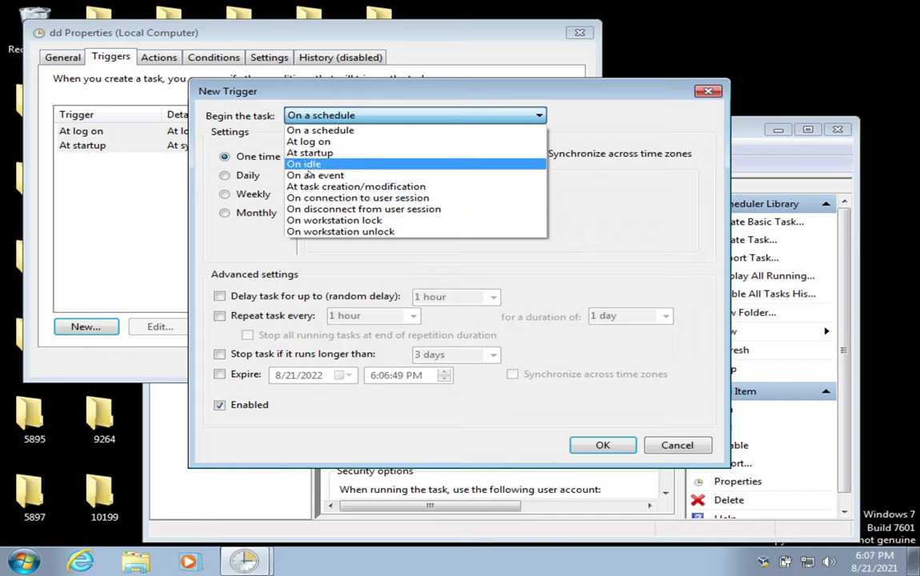
click(310, 178)
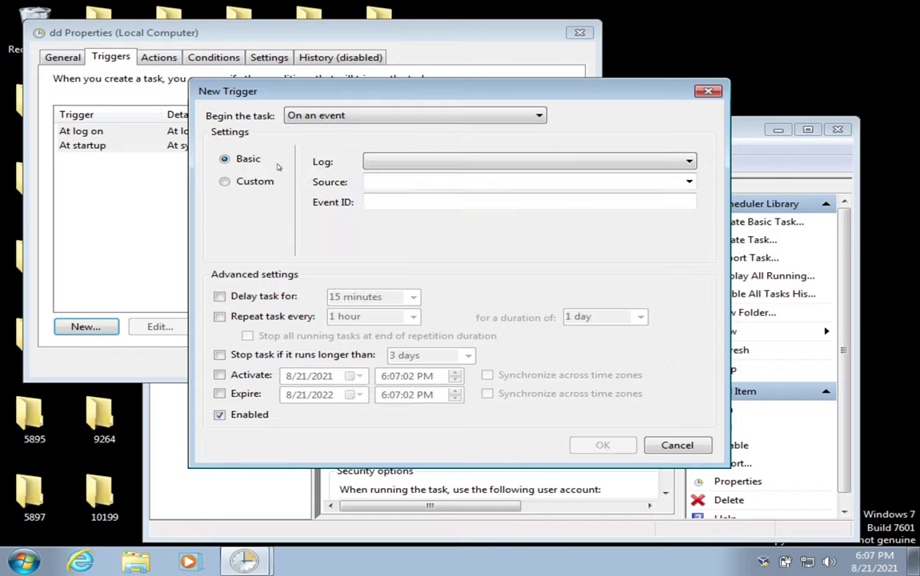
click(372, 163)
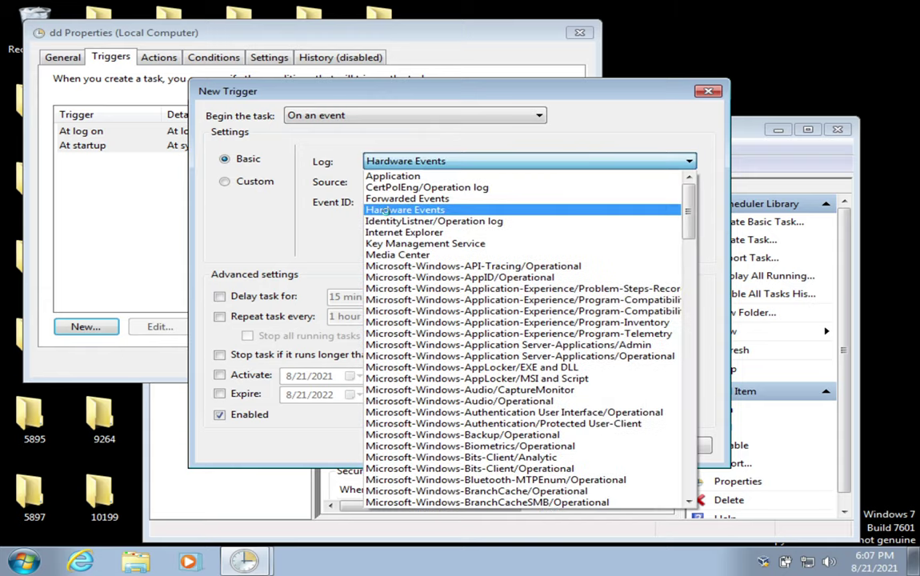
click(391, 209)
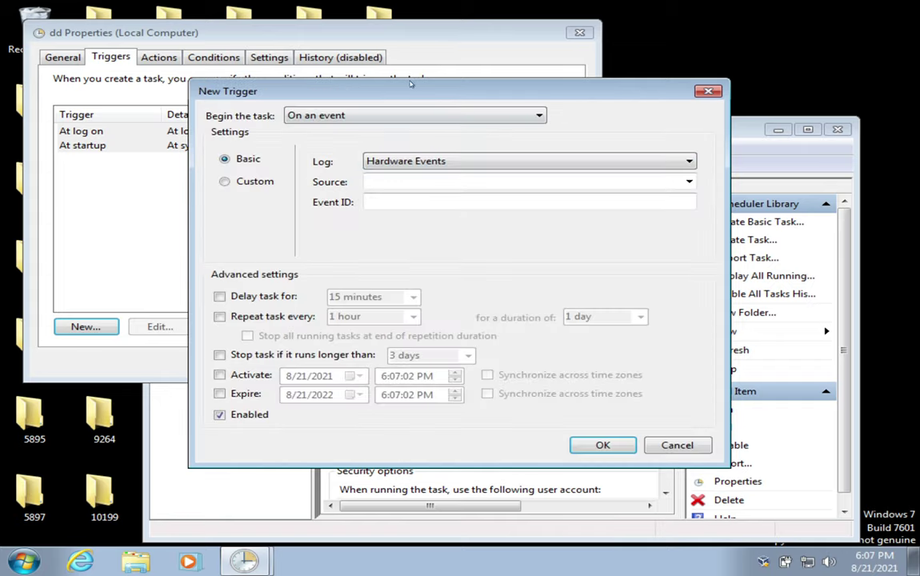
click(602, 445)
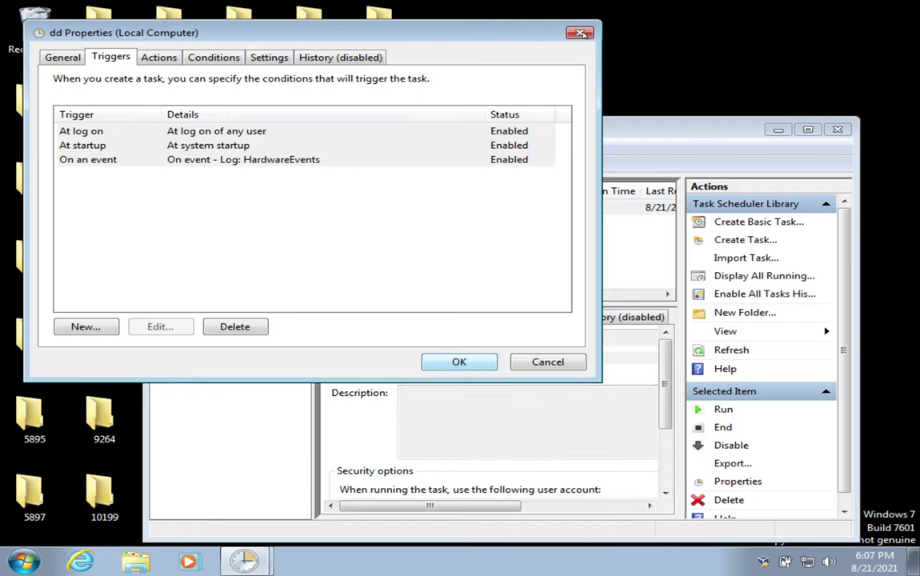
click(468, 362)
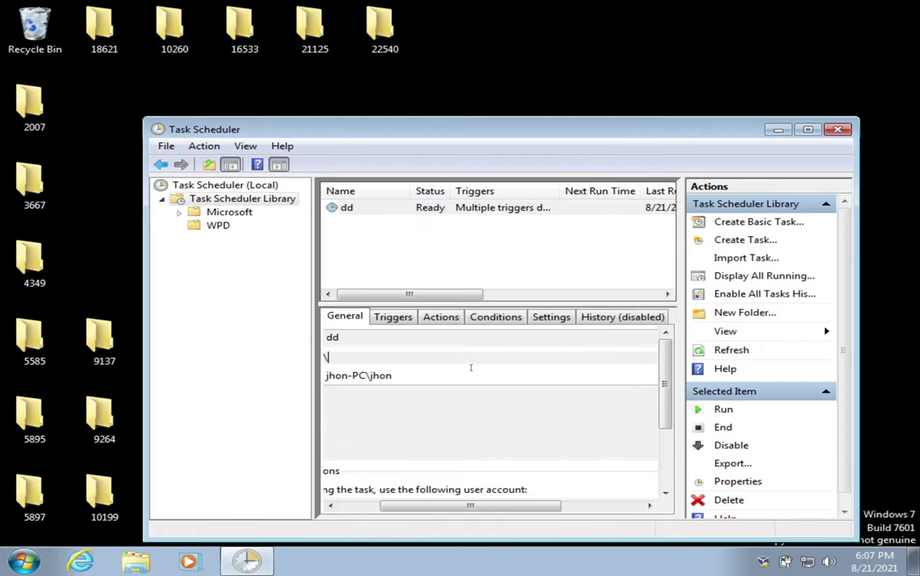
click(837, 130)
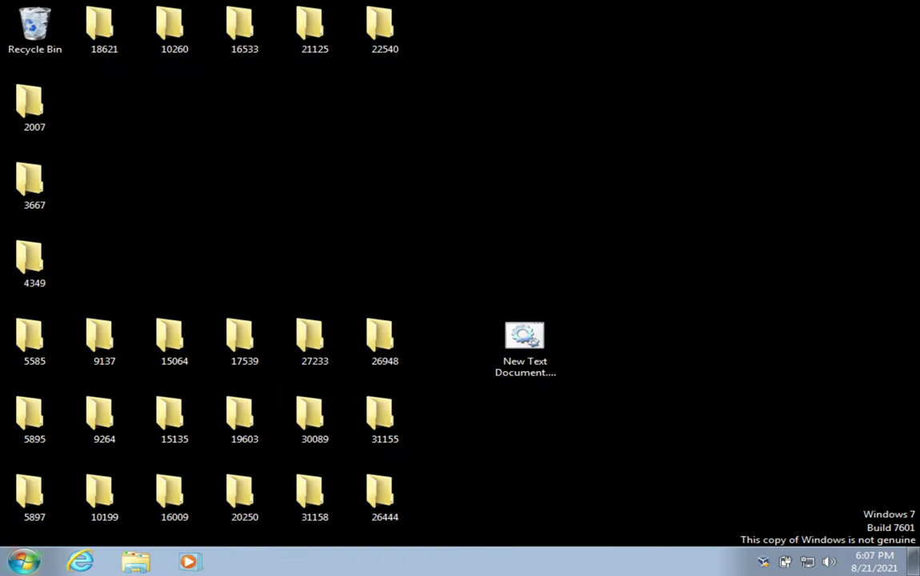
Restart the computer.
click(24, 561)
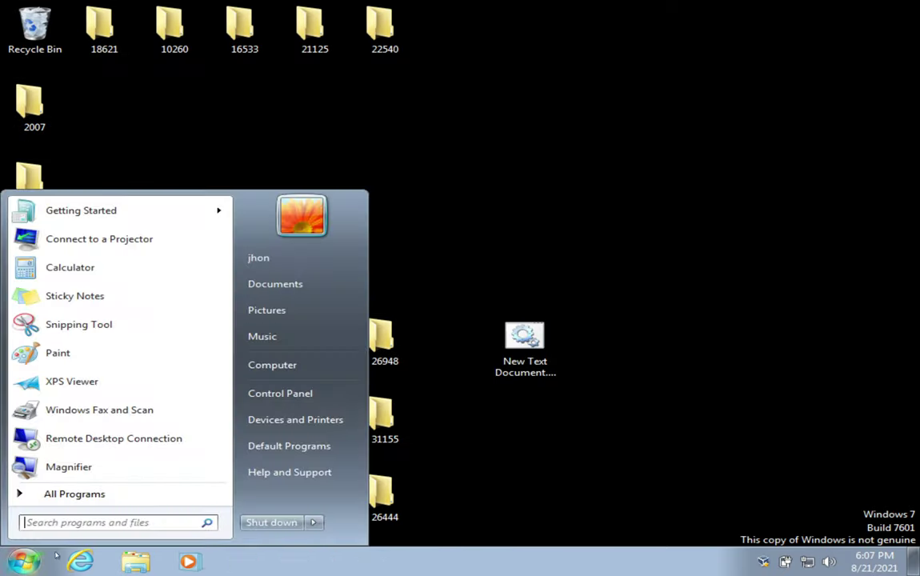
click(313, 522)
click(364, 503)
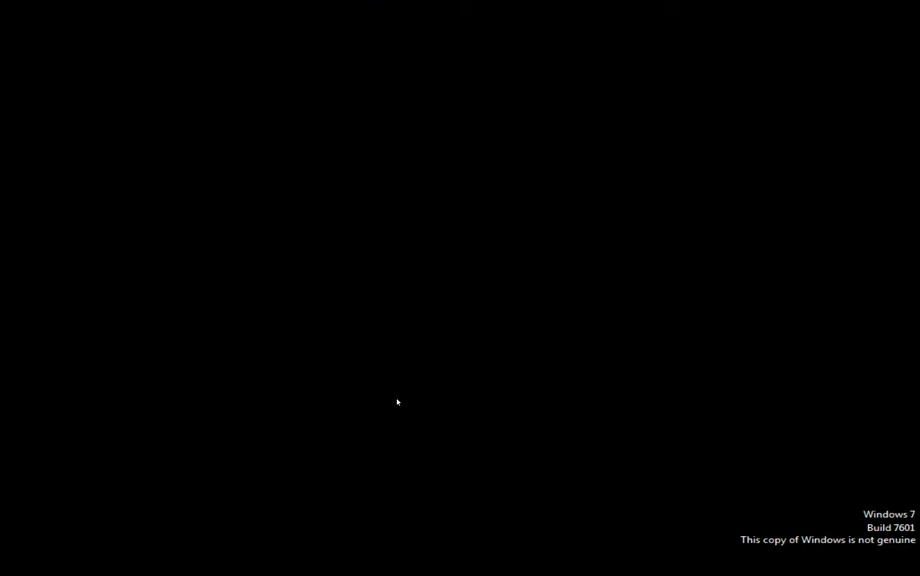